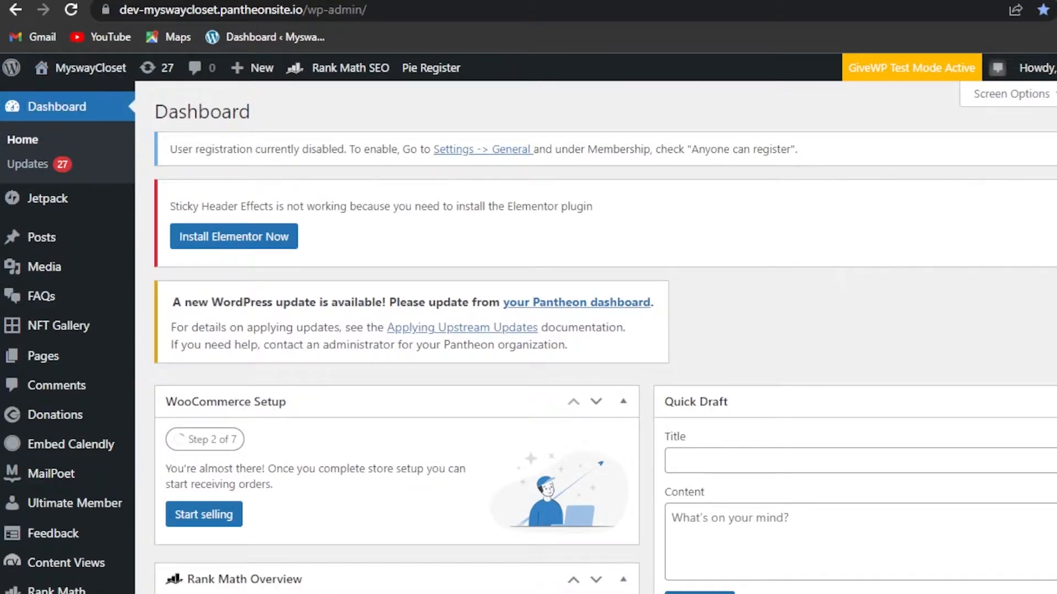
scroll(605, 330, "down", 20)
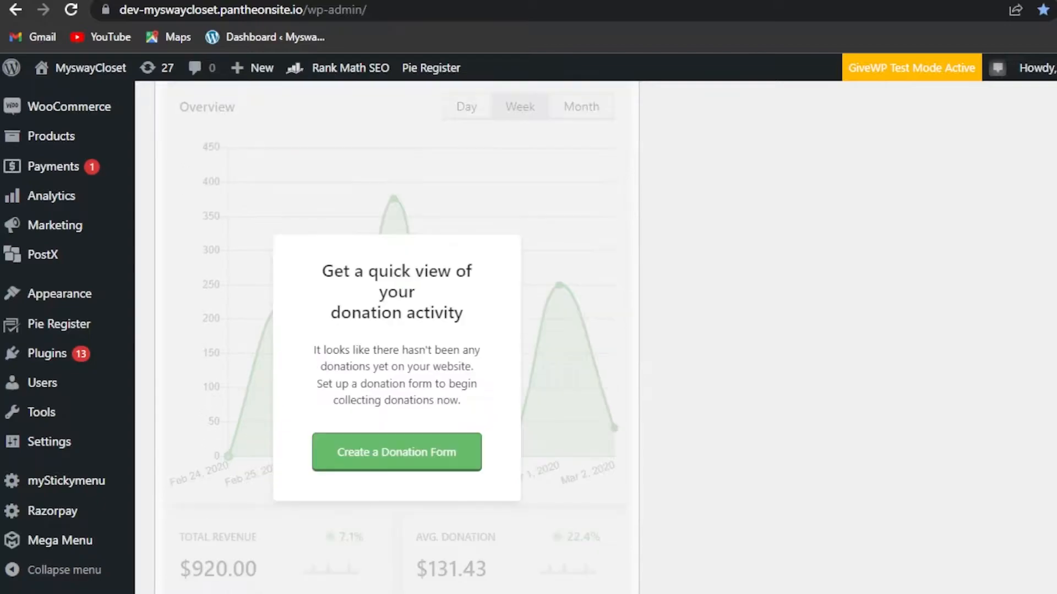
scroll(606, 330, "up", 20)
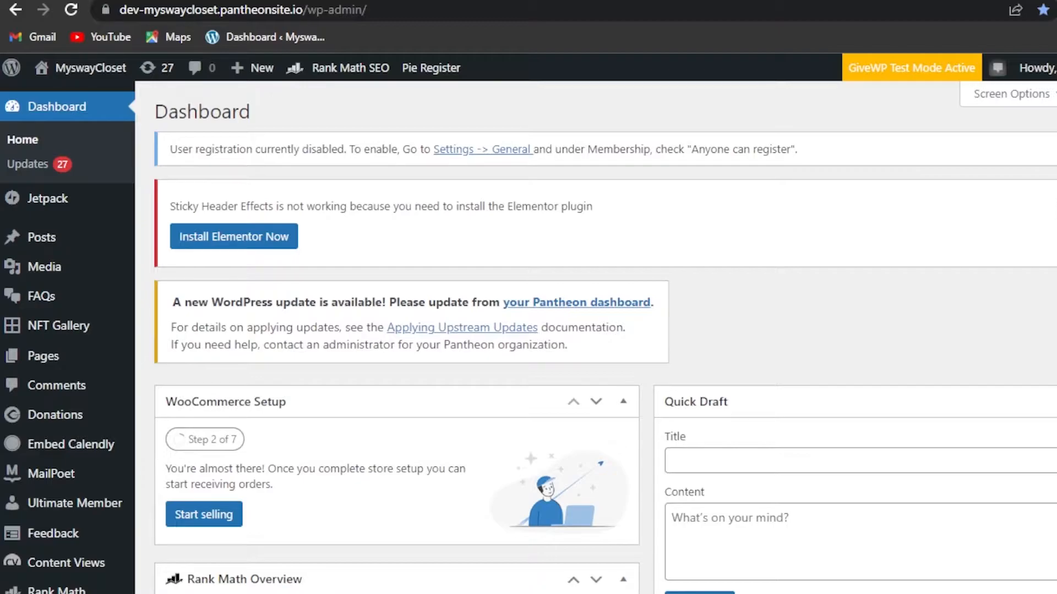
scroll(595, 337, "down", 20)
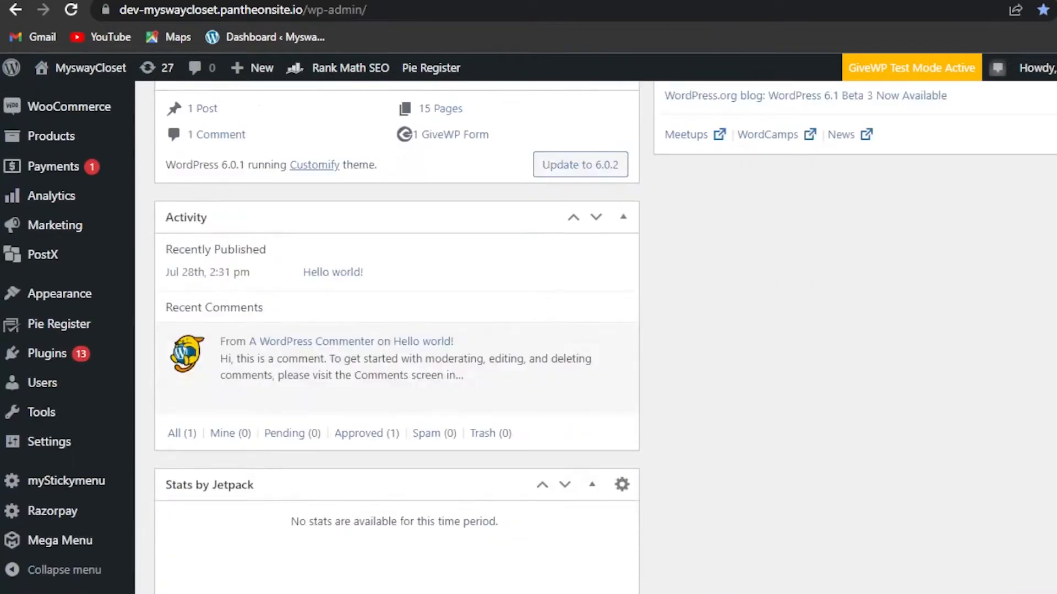
scroll(596, 338, "down", 5)
scroll(595, 337, "up", 20)
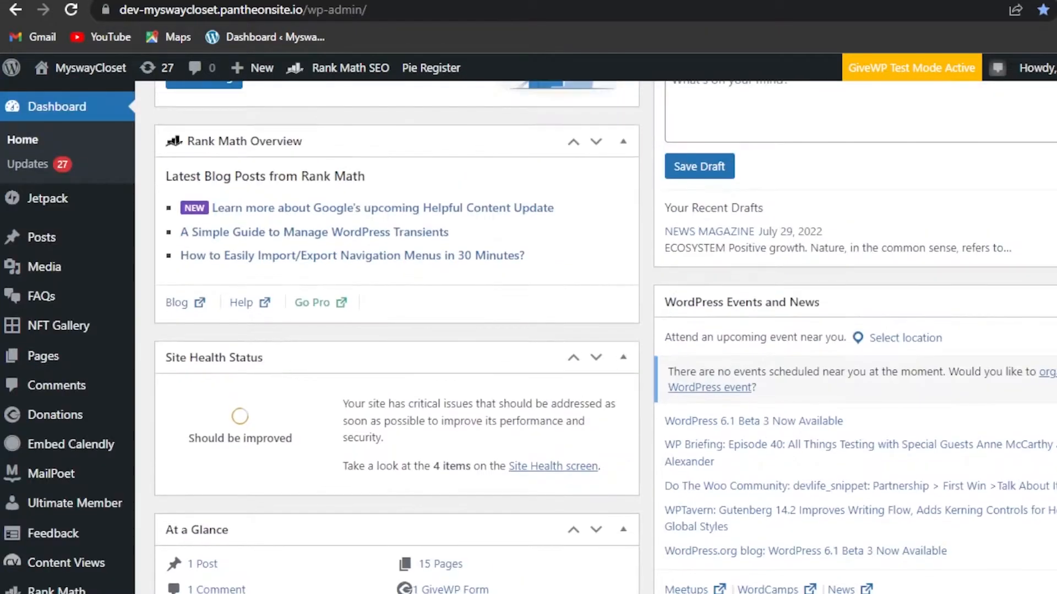
scroll(595, 338, "up", 3)
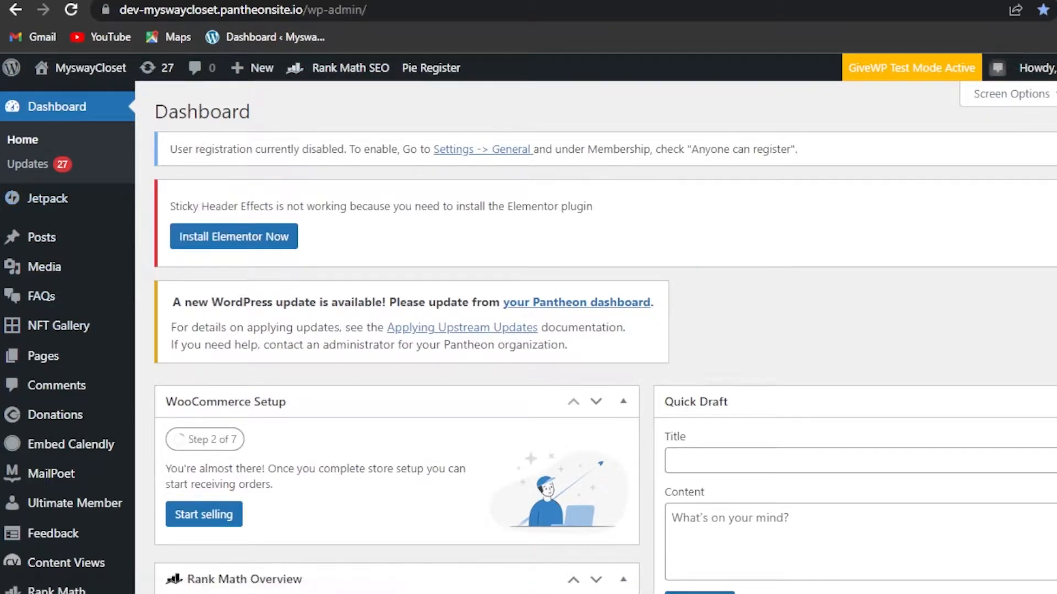
- Open the page for adding new plugins and search it for "mega menu"
scroll(595, 338, "down", 10)
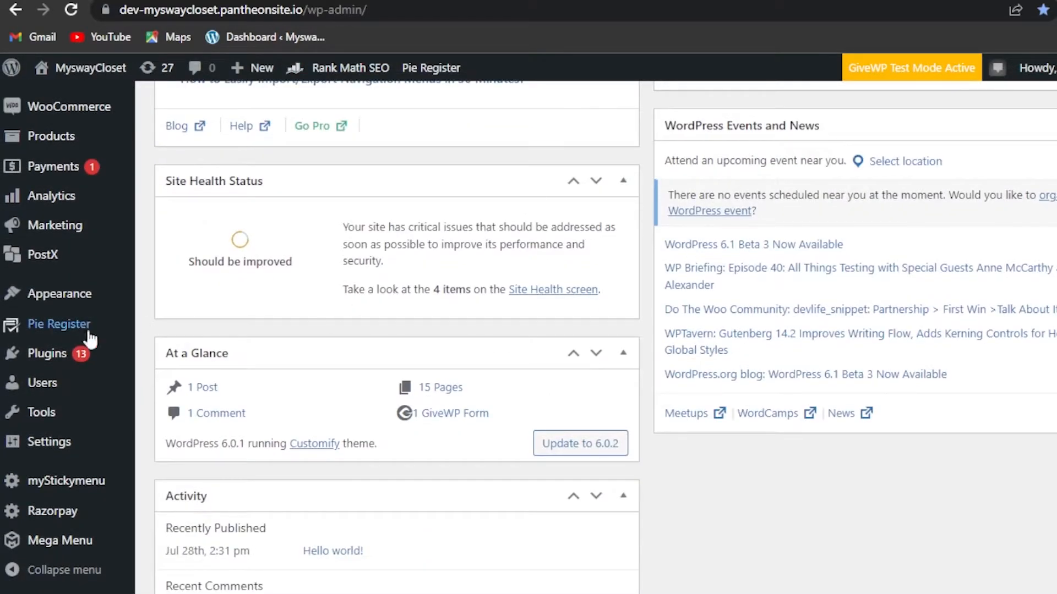
mouse_move(48, 357)
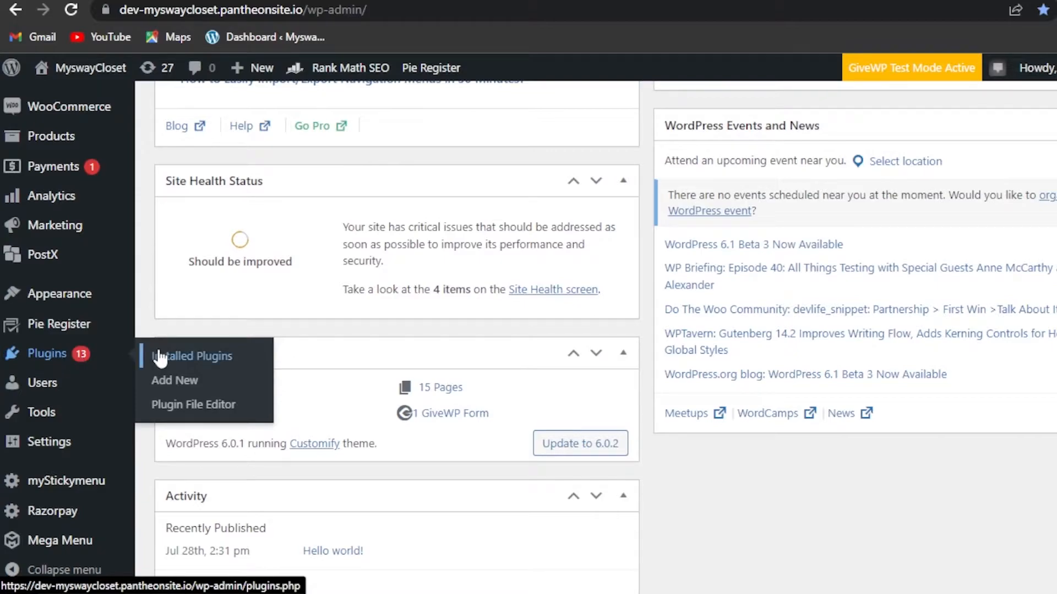
left_click(171, 381)
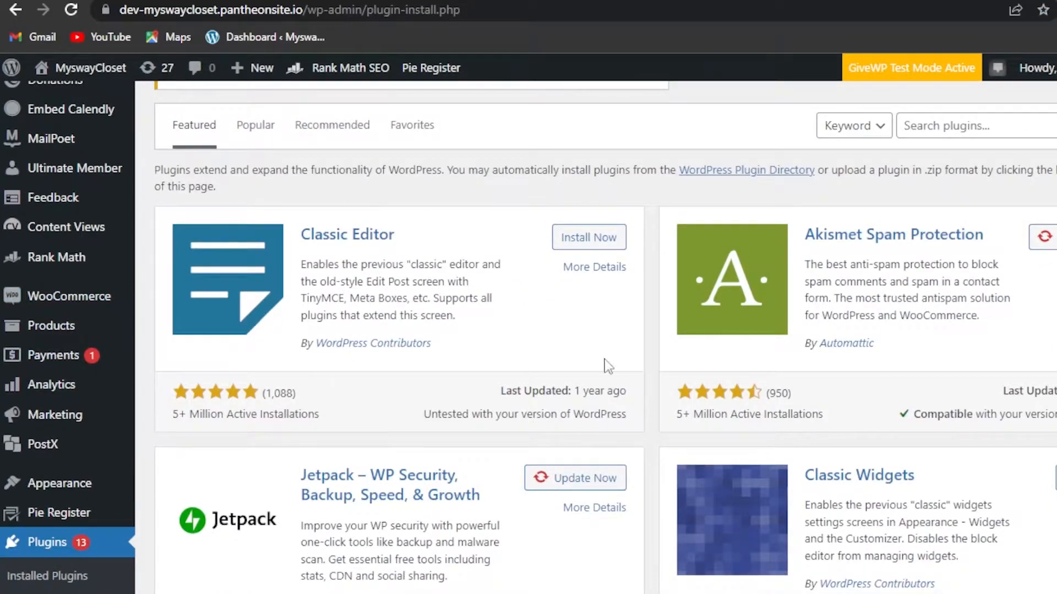
left_click(972, 127)
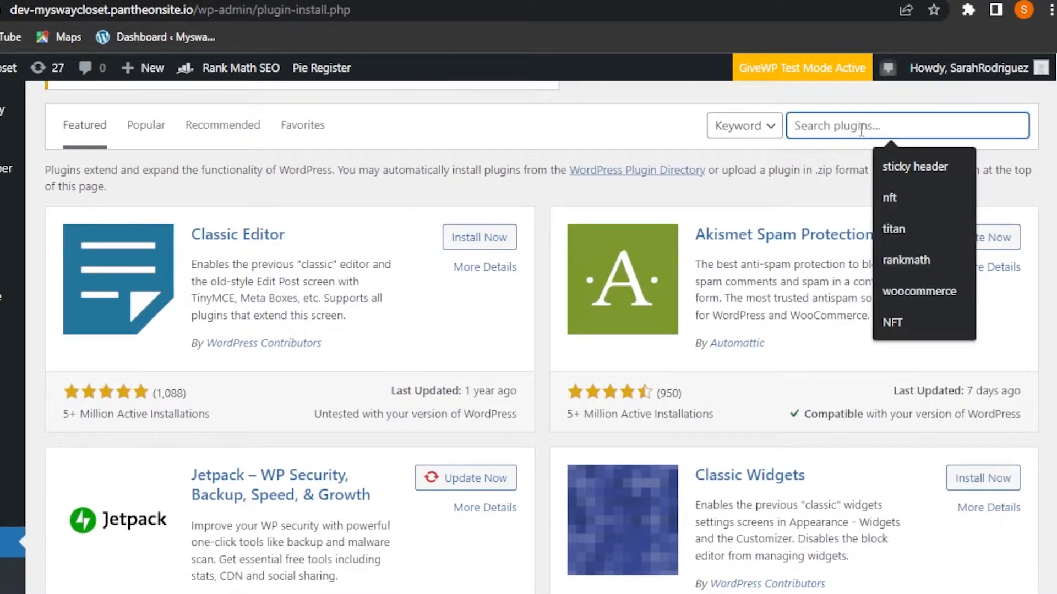
type("mega")
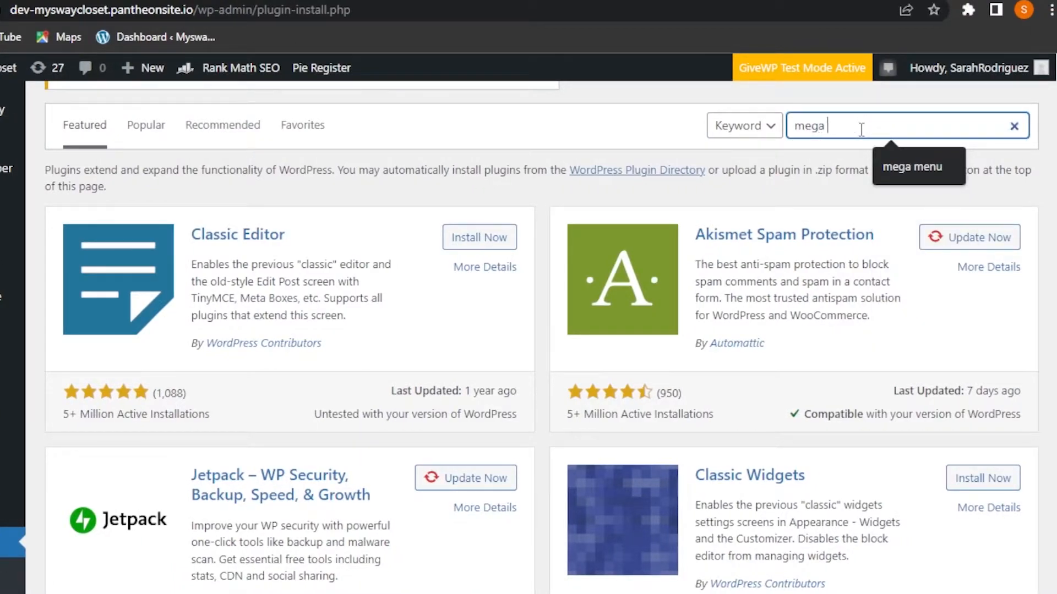
left_click(912, 167)
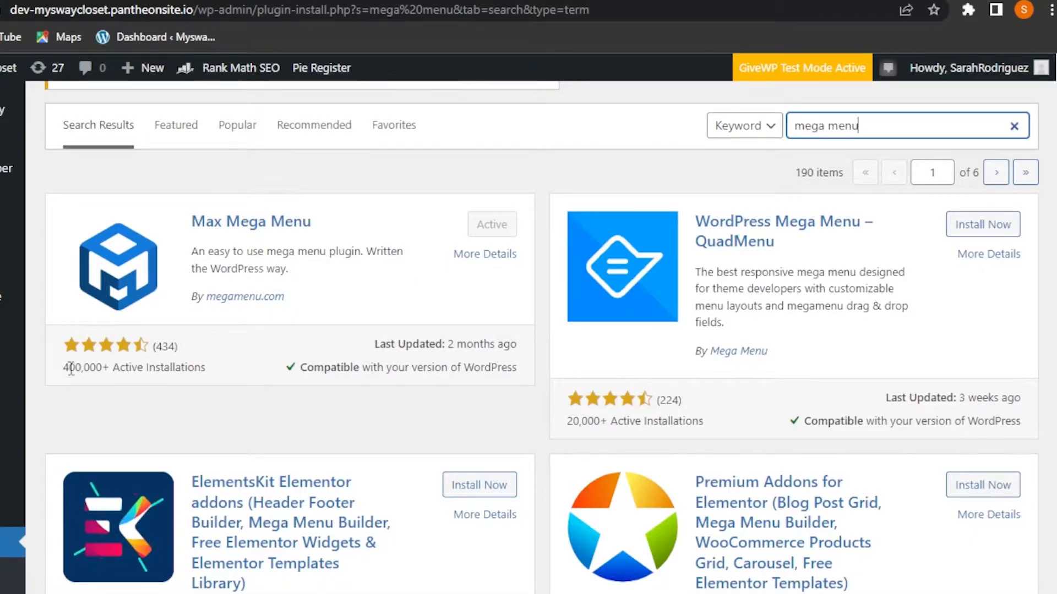
- Look through the mega menu plugins and install and activate WordPress Mega Menu – QuadMenu
left_click_drag(68, 369, 220, 377)
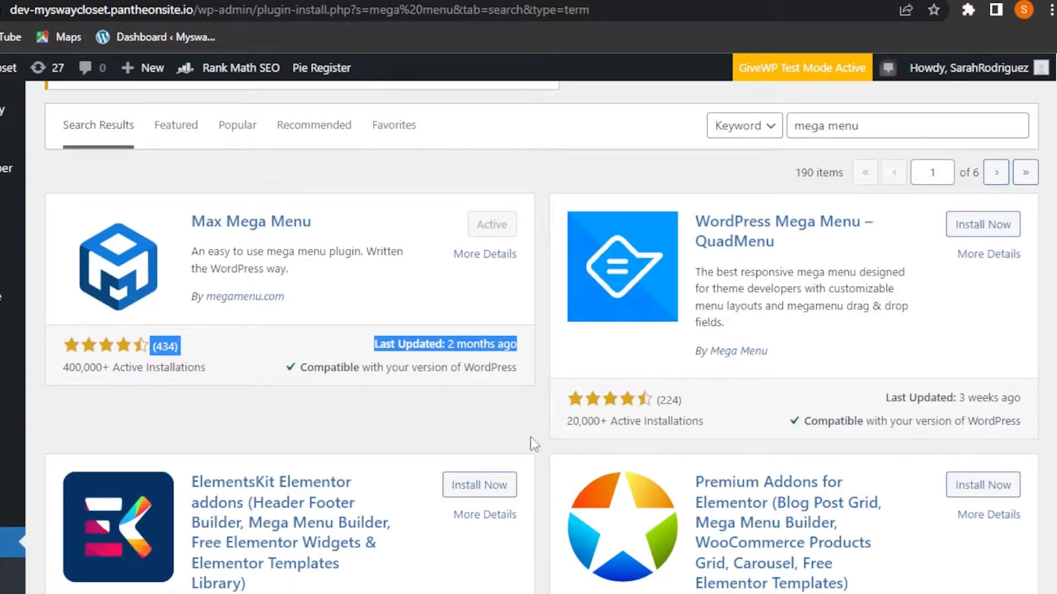
scroll(731, 416, "down", 8)
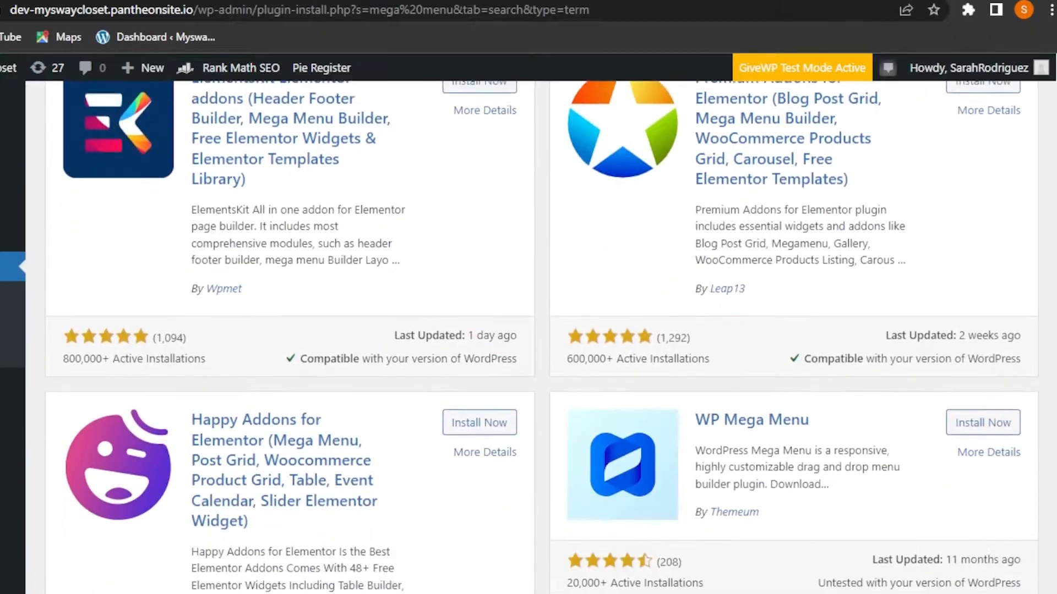
scroll(542, 337, "down", 8)
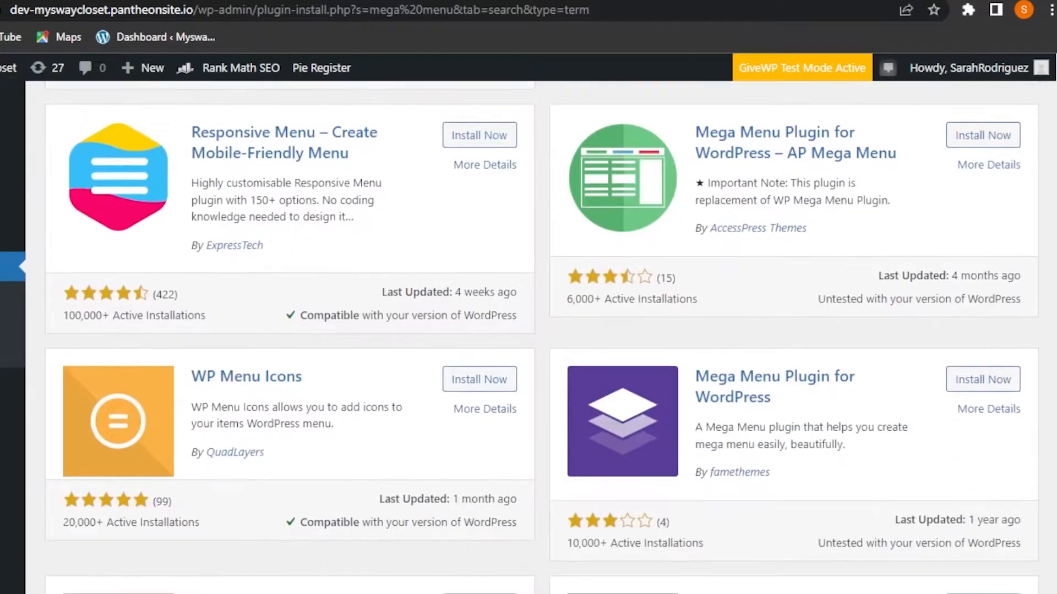
scroll(148, 357, "up", 3)
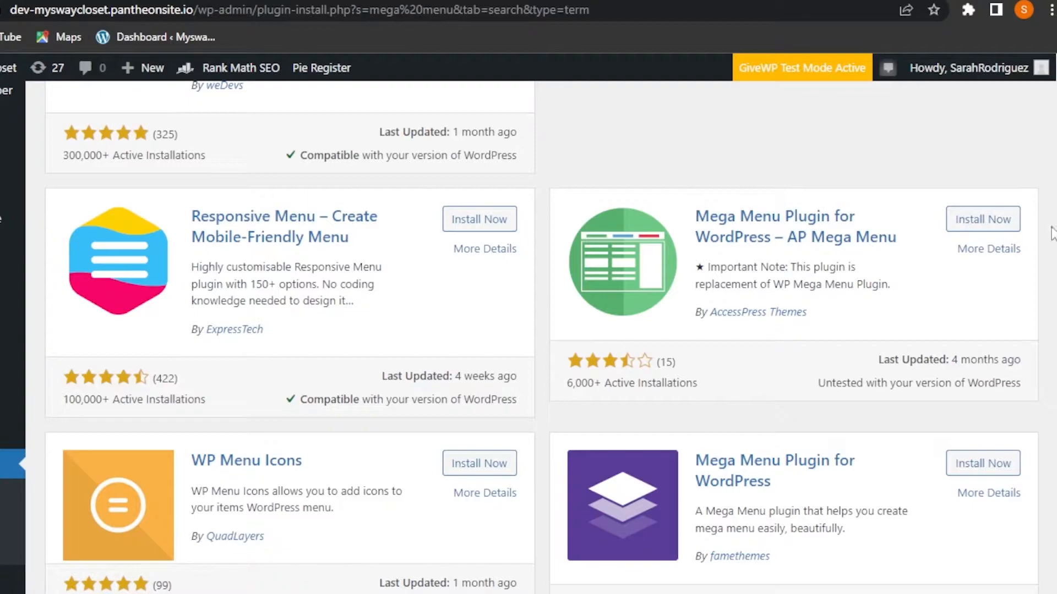
scroll(542, 337, "up", 18)
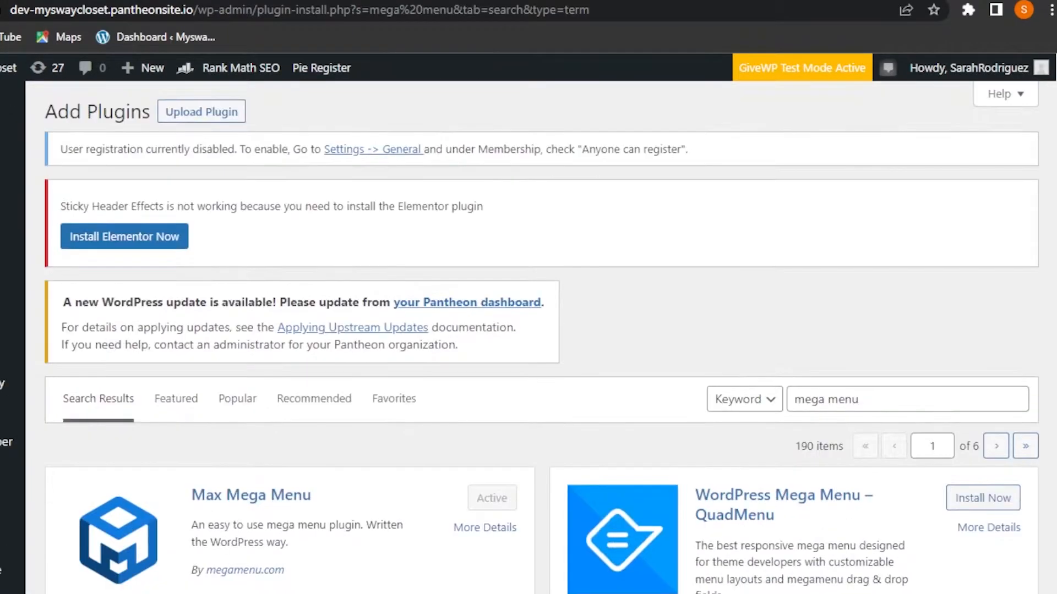
scroll(541, 338, "down", 4)
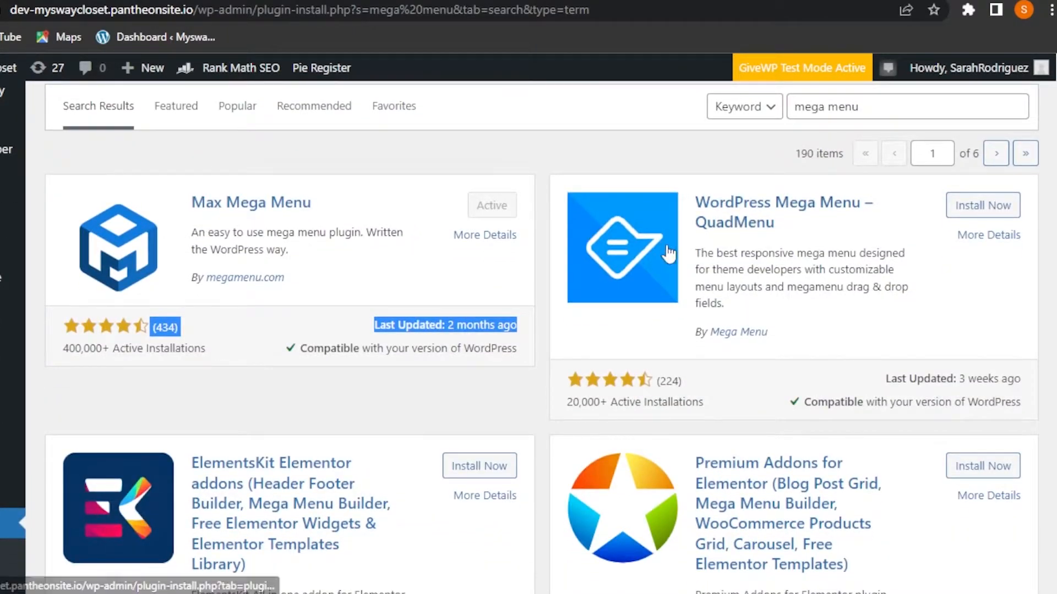
left_click(991, 214)
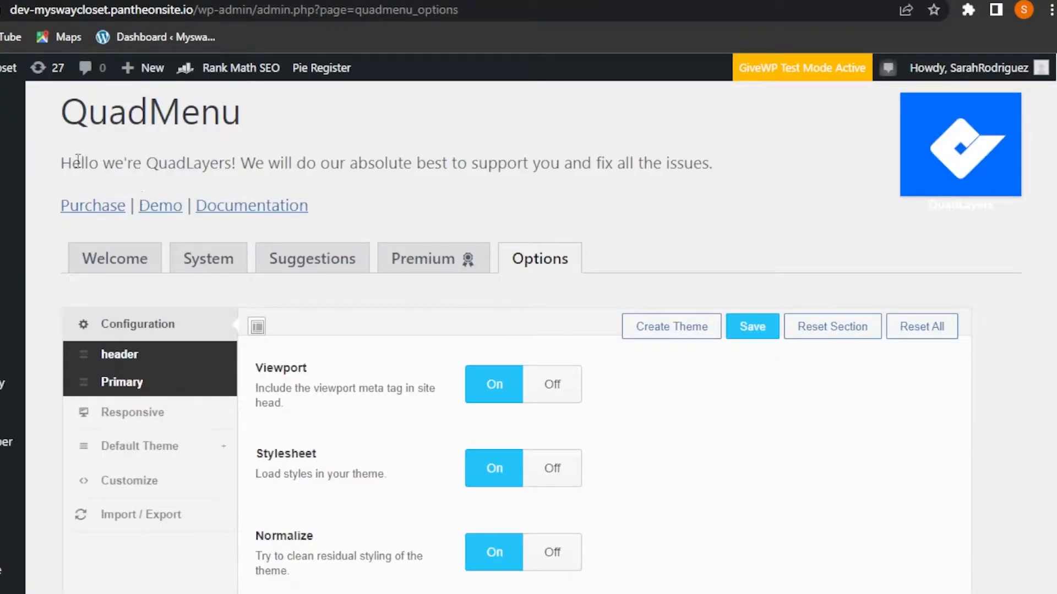
- Review the QuadMenu configuration options and open the plugin's Menus page
left_click_drag(68, 122, 309, 122)
left_click(309, 121)
scroll(517, 336, "down", 6)
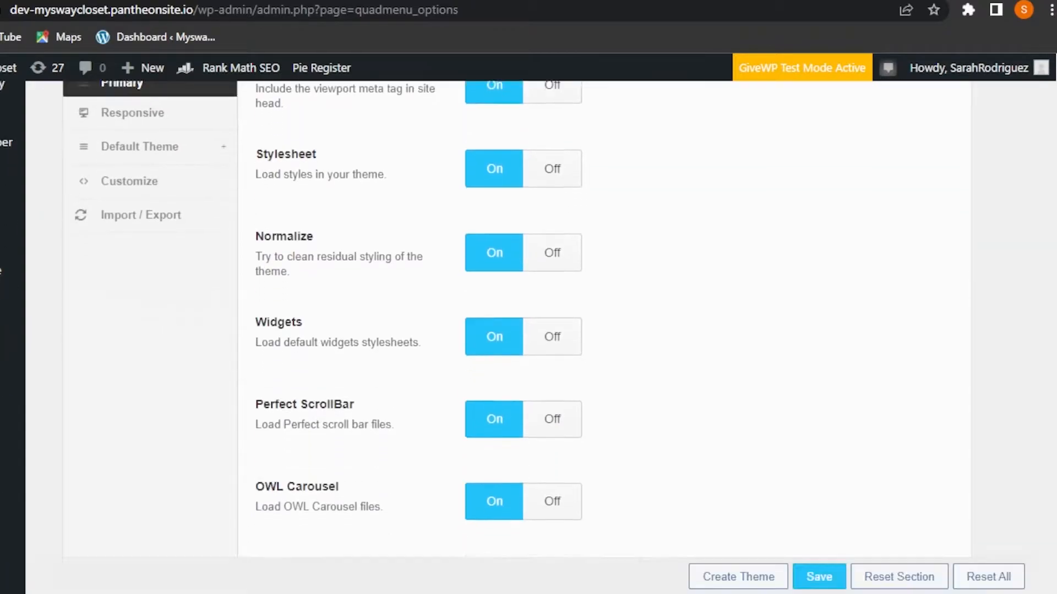
scroll(517, 336, "down", 3)
scroll(517, 336, "up", 4)
scroll(517, 336, "up", 4)
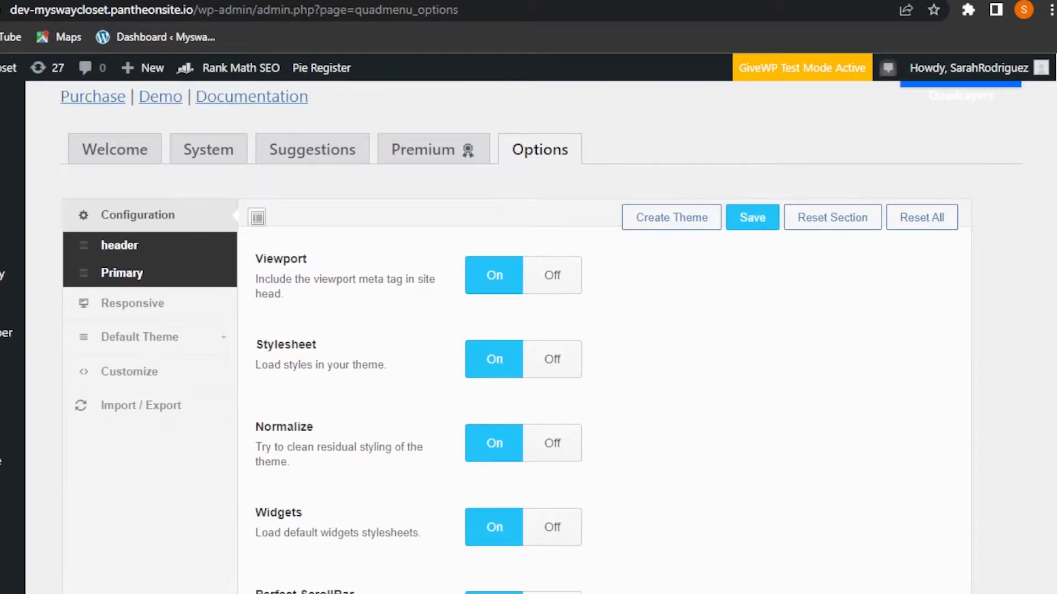
scroll(518, 336, "down", 9)
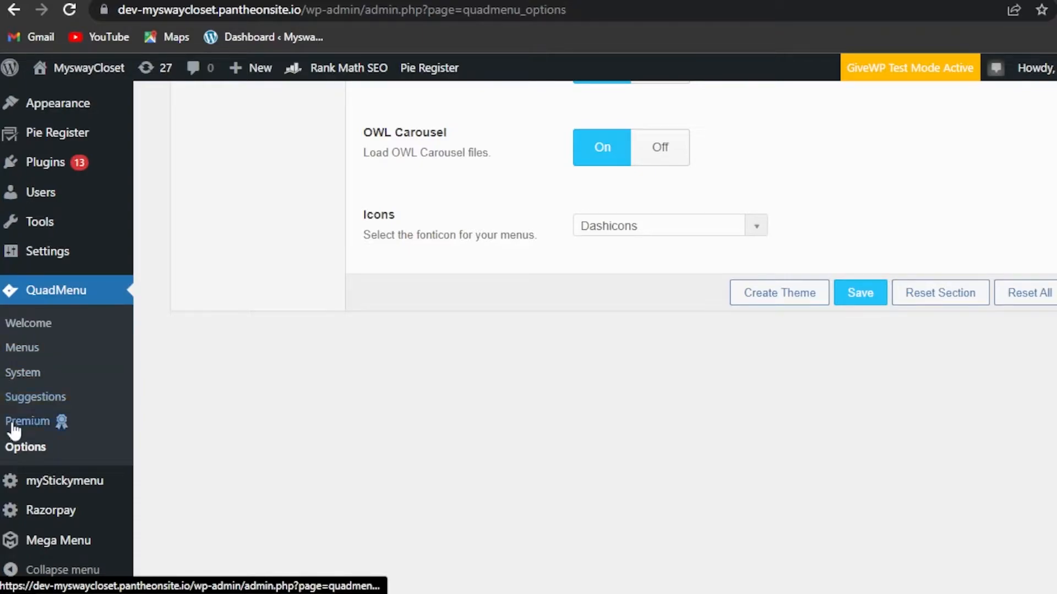
left_click(23, 350)
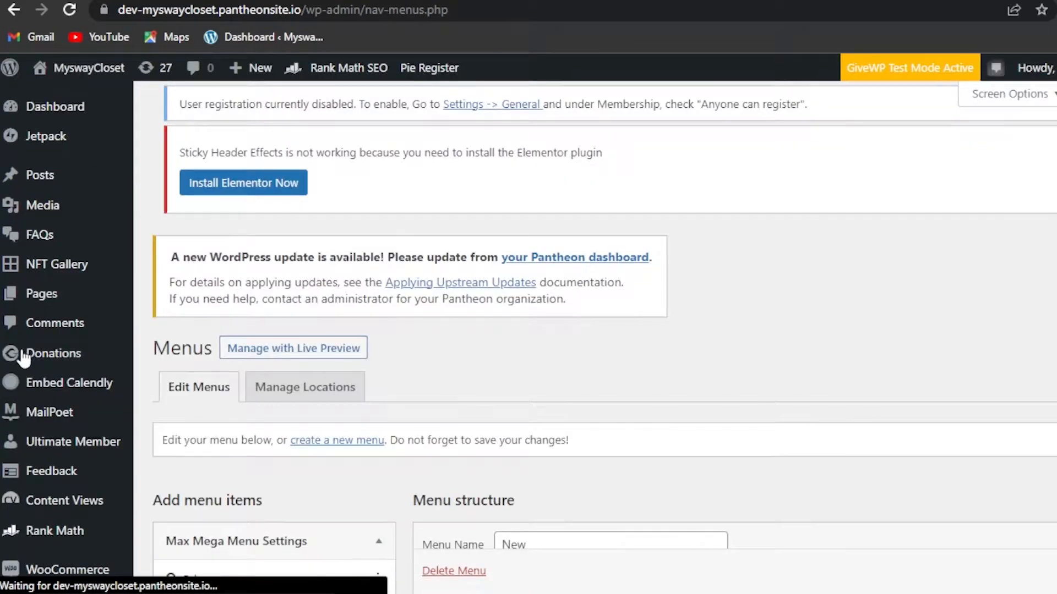
- Examine the menu editor, including the available menu items, the menu structure and the display location settings
scroll(595, 337, "down", 6)
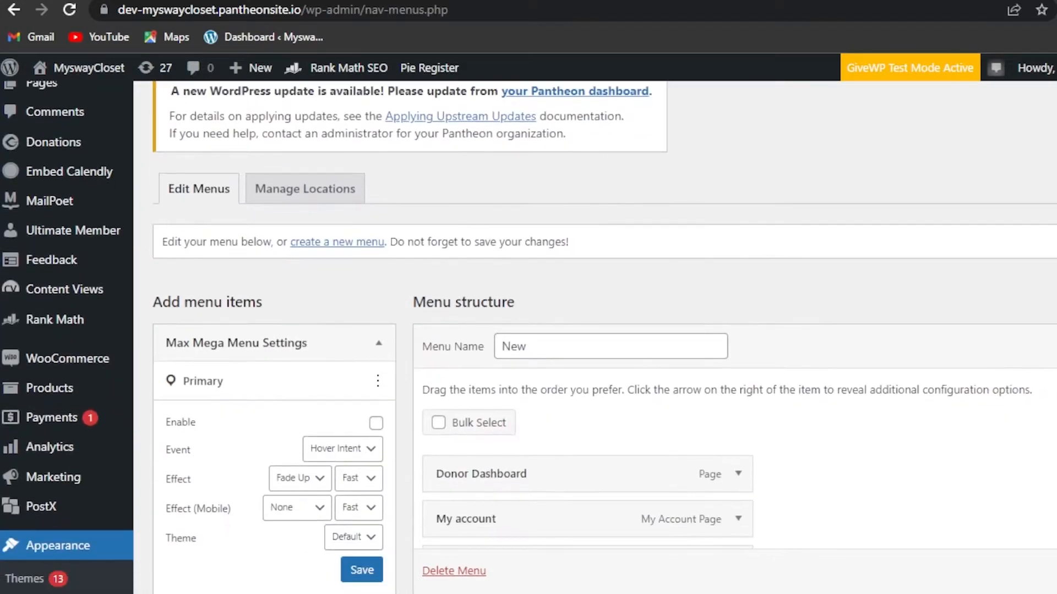
scroll(594, 337, "up", 3)
scroll(306, 338, "up", 2)
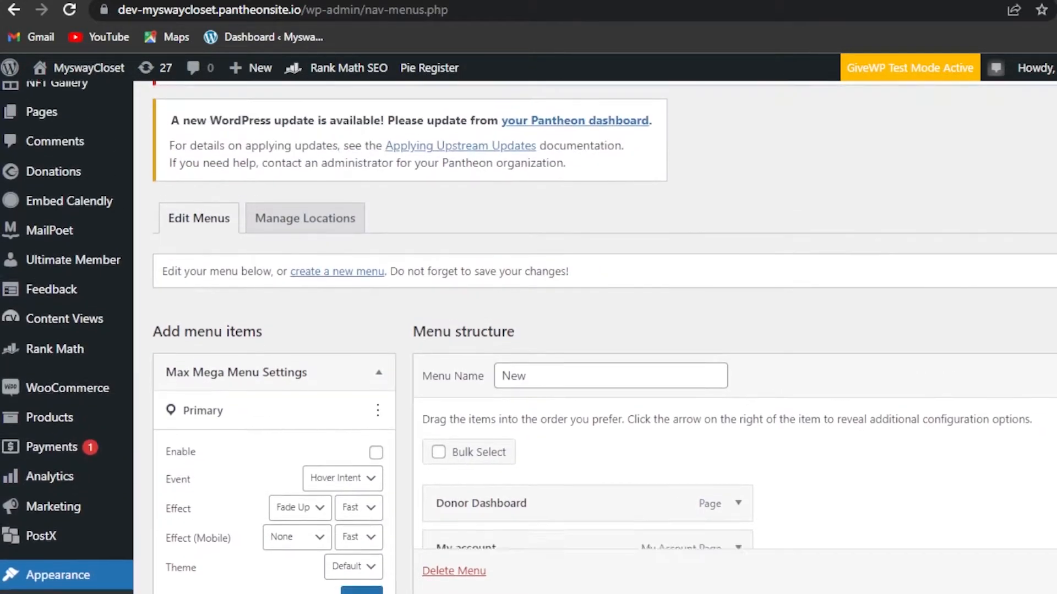
scroll(307, 338, "down", 1)
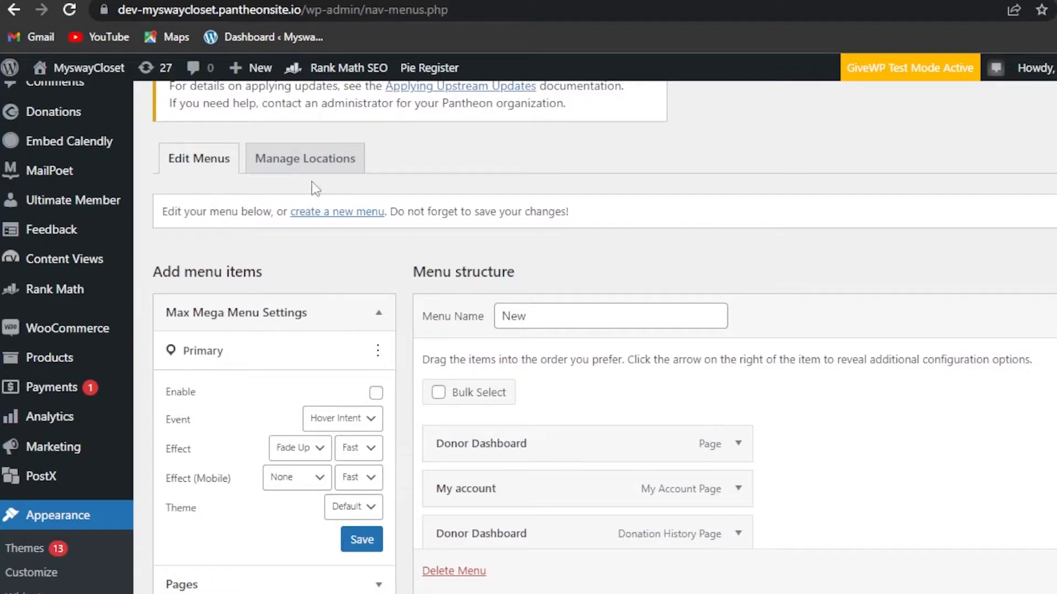
left_click(307, 166)
scroll(369, 370, "down", 8)
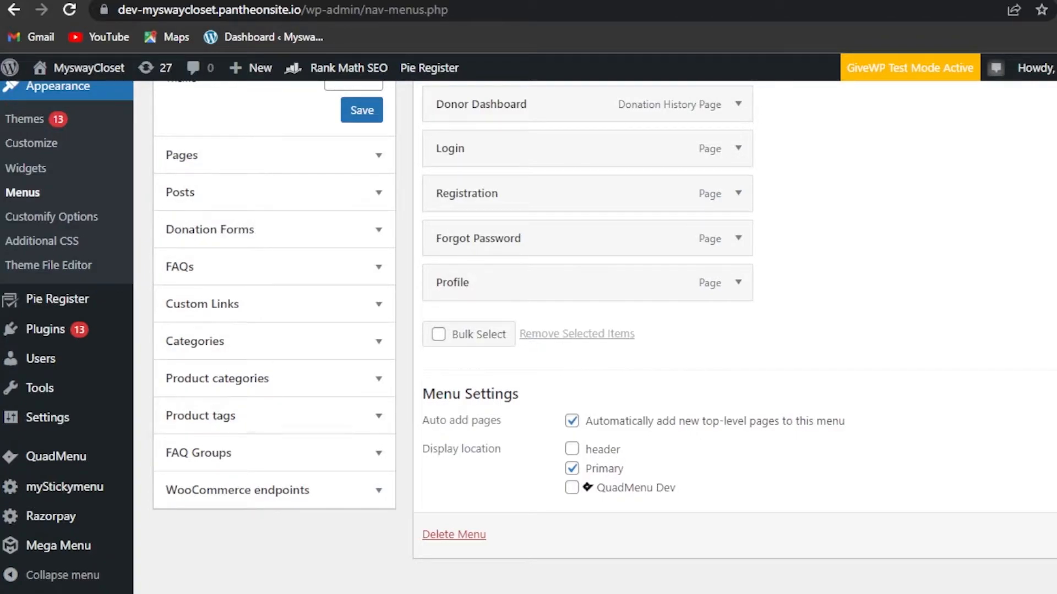
scroll(528, 330, "up", 5)
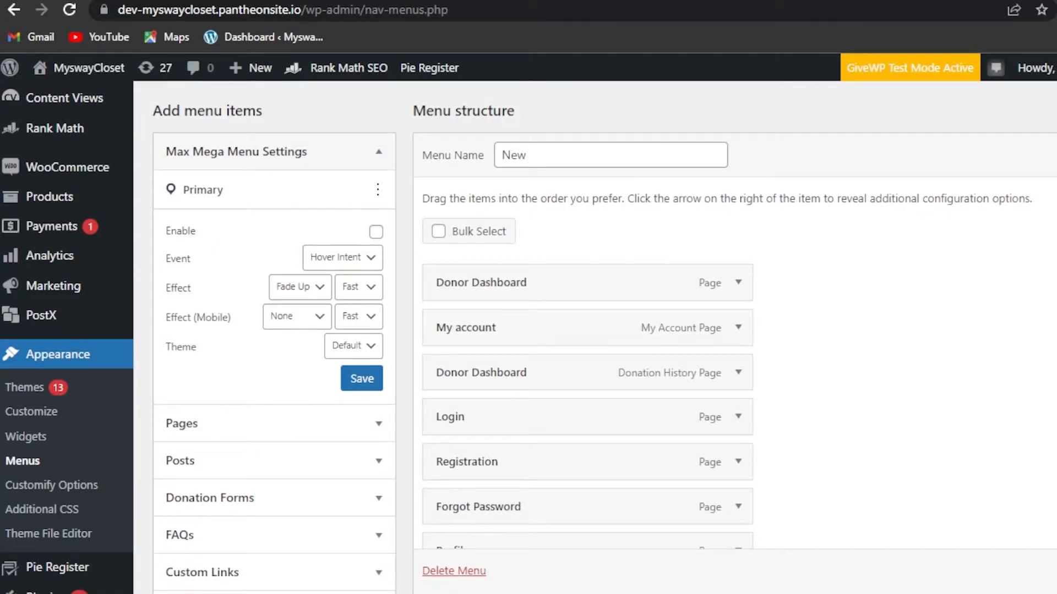
scroll(528, 330, "down", 4)
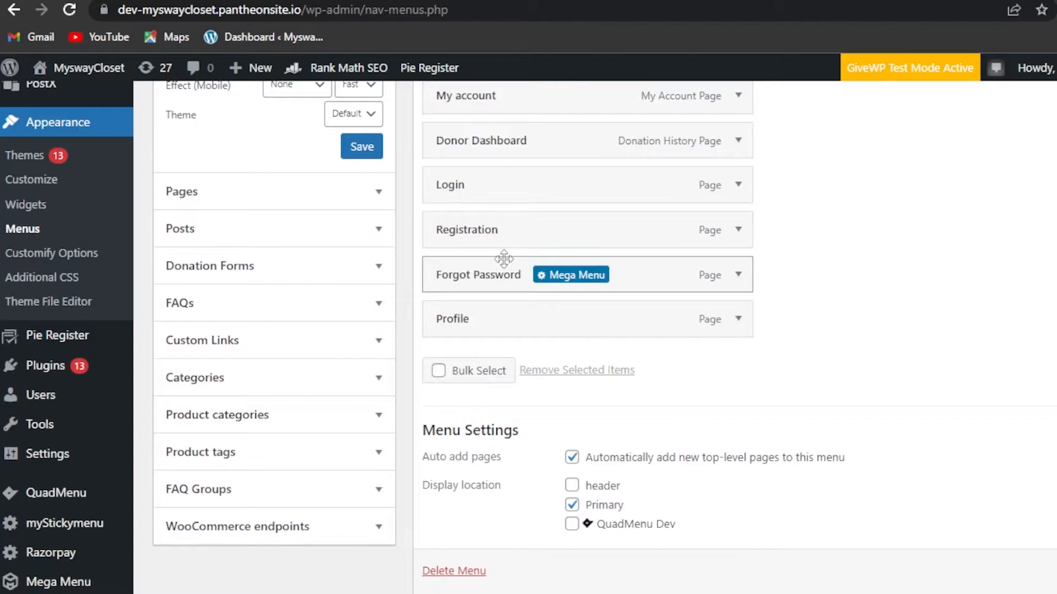
scroll(504, 258, "up", 5)
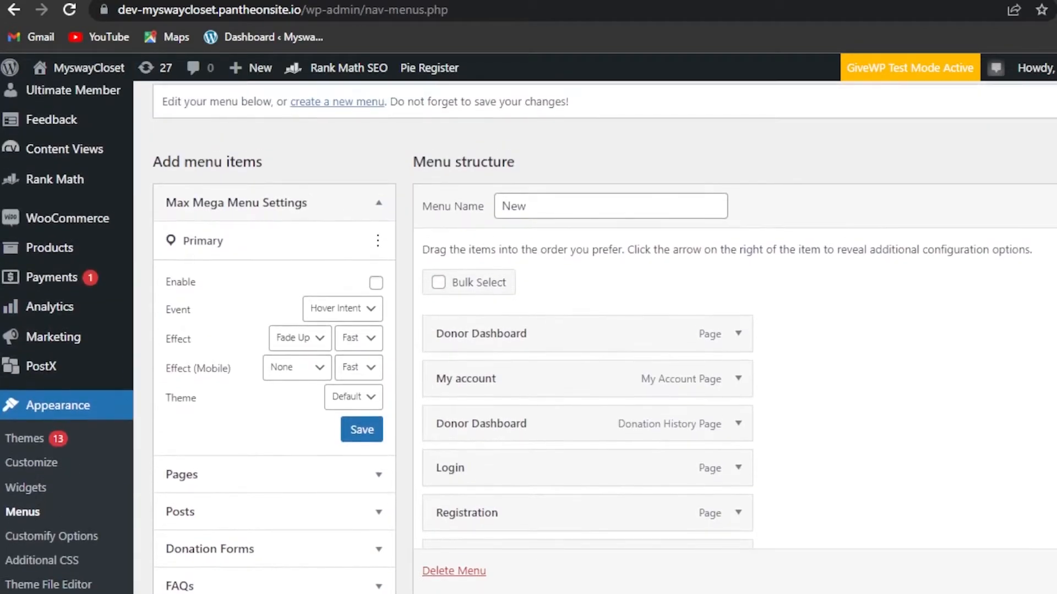
- Rename the menu to "test"
left_click(541, 203)
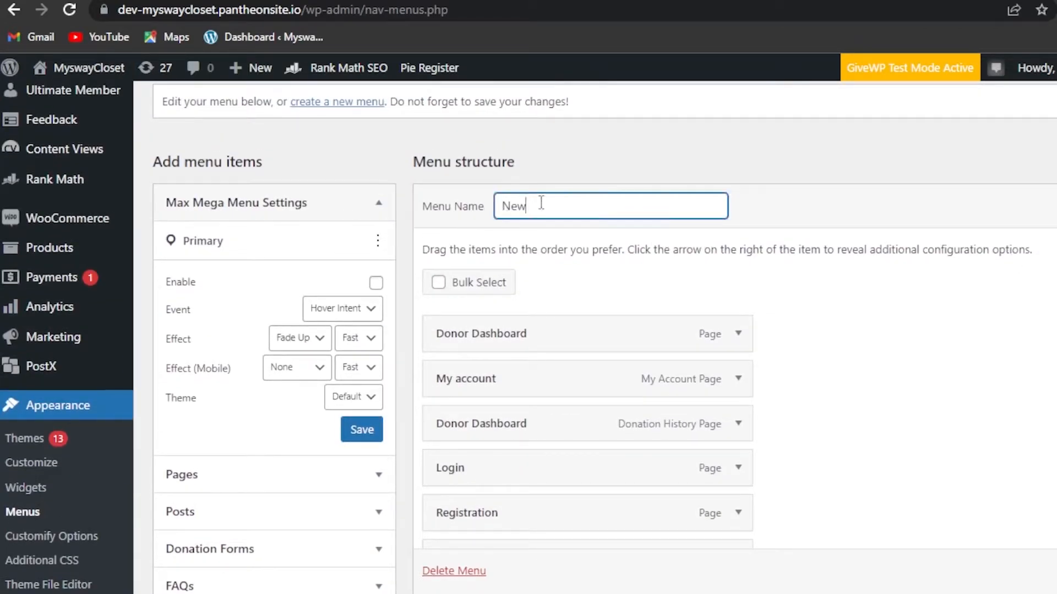
key("BackSpace")
key("BackSpace")
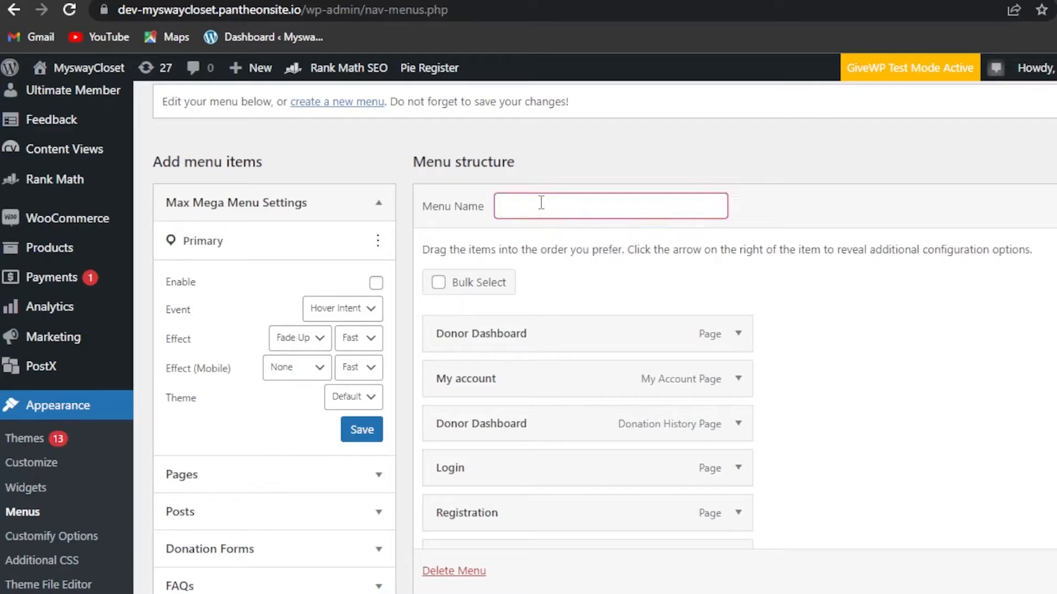
type("test")
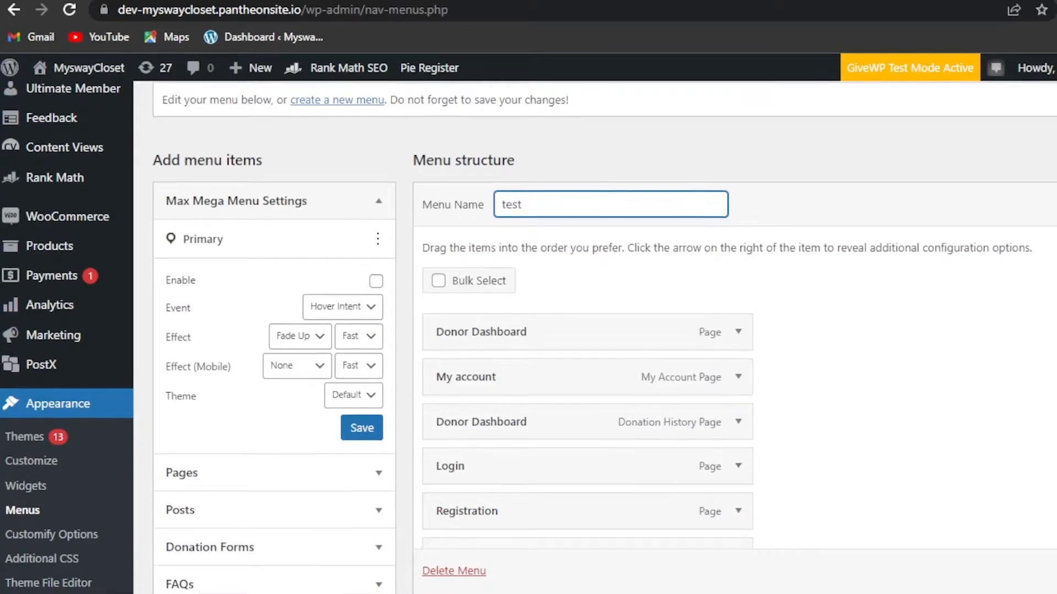
- Look through the pages, posts and categories that can be added to the "test" menu
scroll(299, 176, "down", 3)
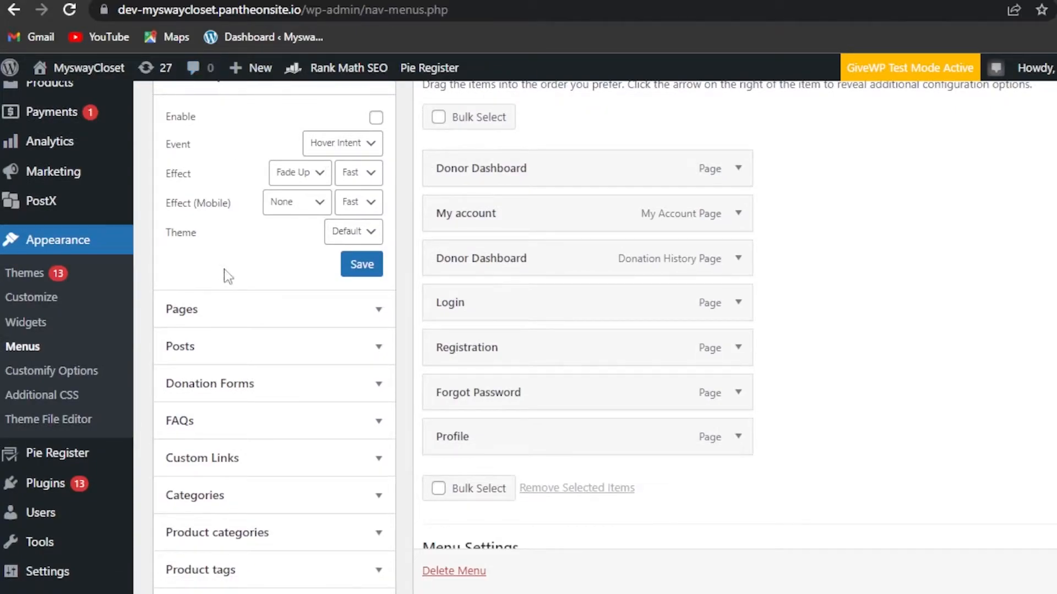
left_click(371, 308)
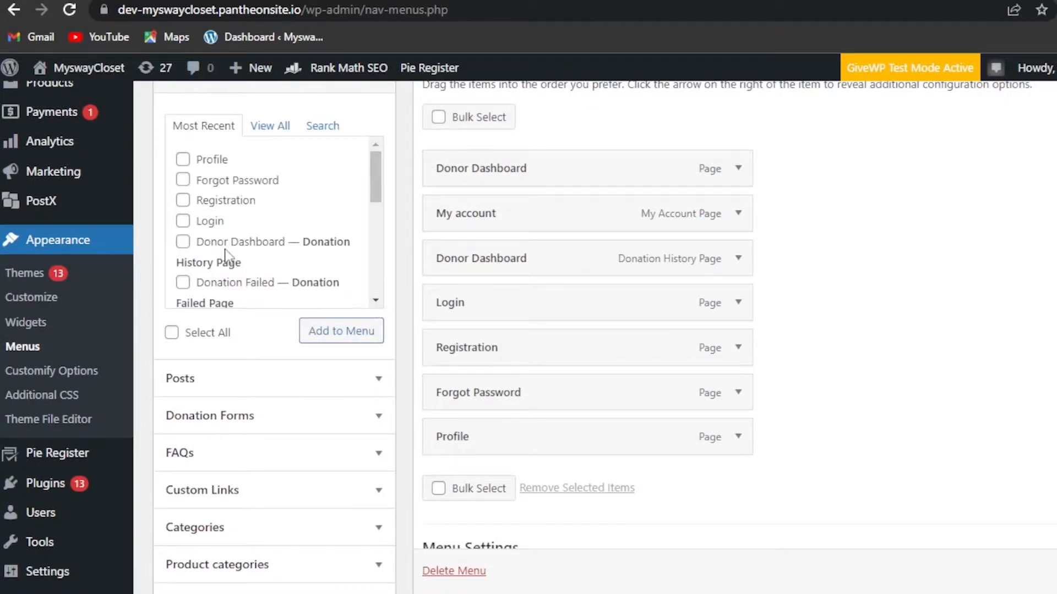
left_click_drag(381, 168, 384, 267)
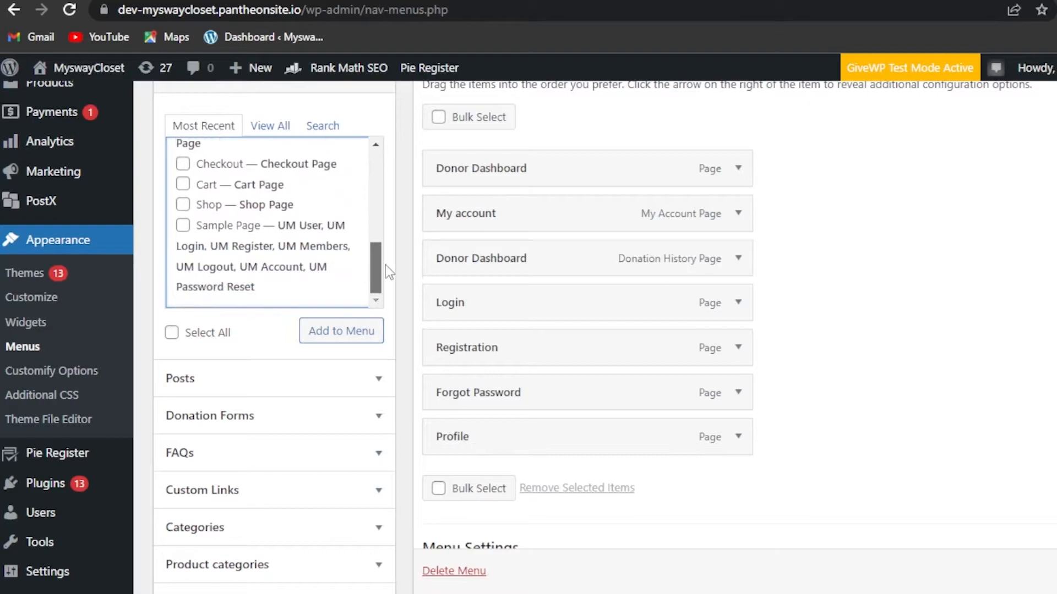
left_click(380, 381)
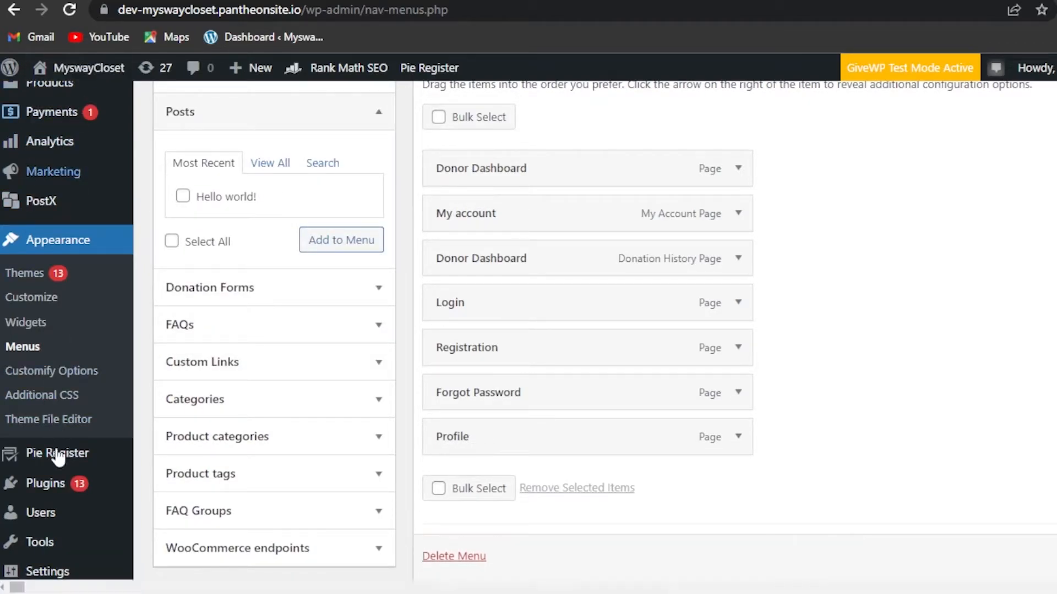
scroll(384, 297, "up", 3)
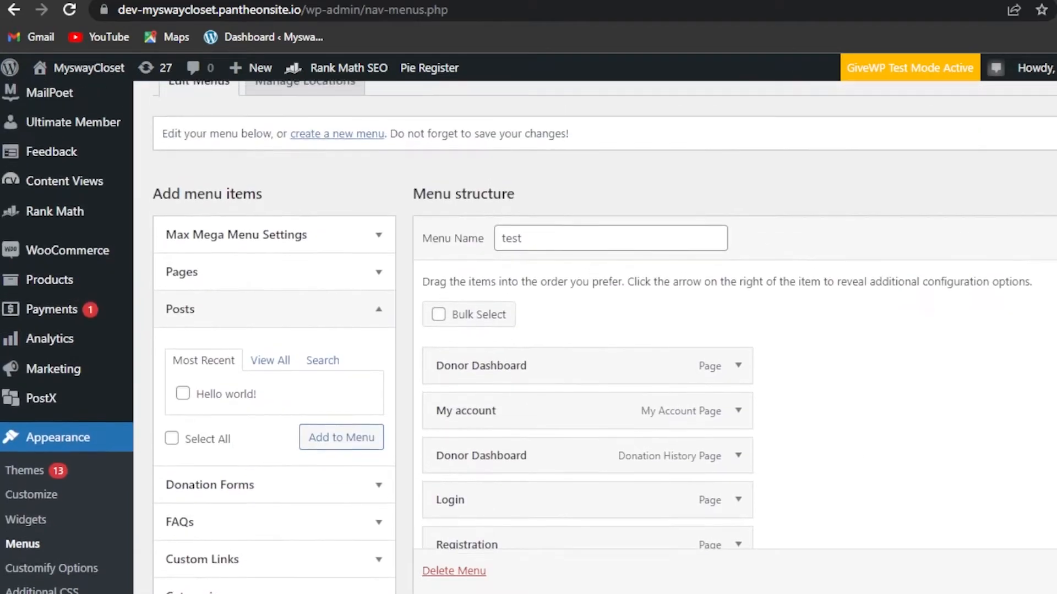
left_click(380, 278)
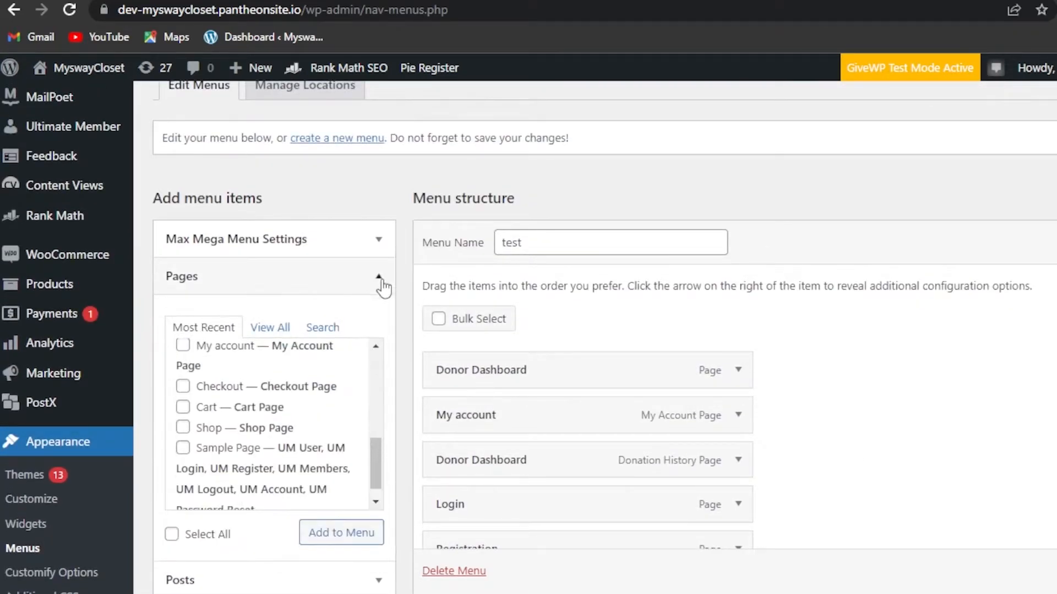
left_click_drag(375, 447, 375, 355)
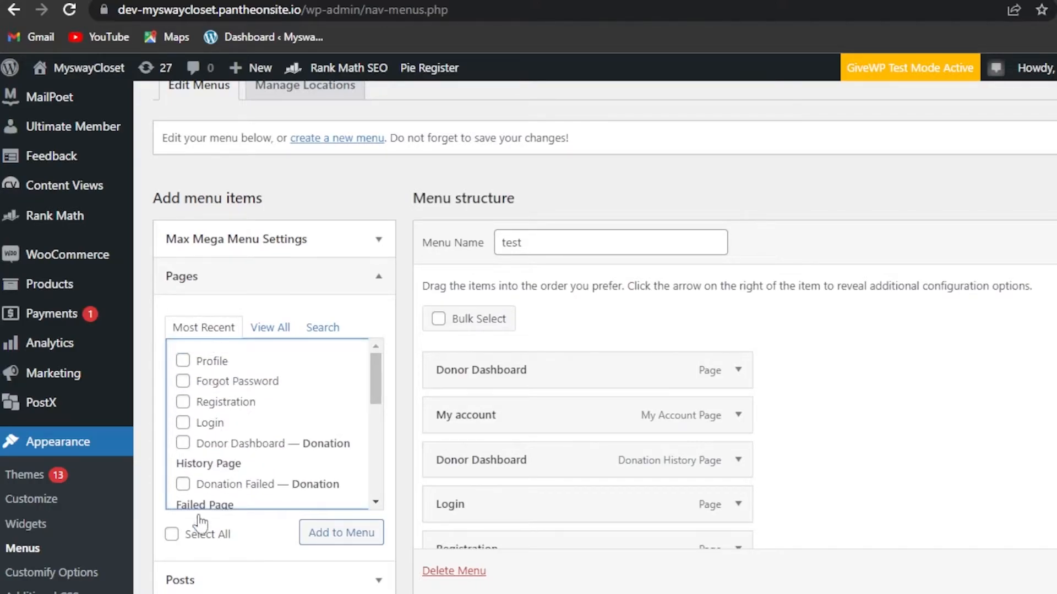
left_click(353, 541)
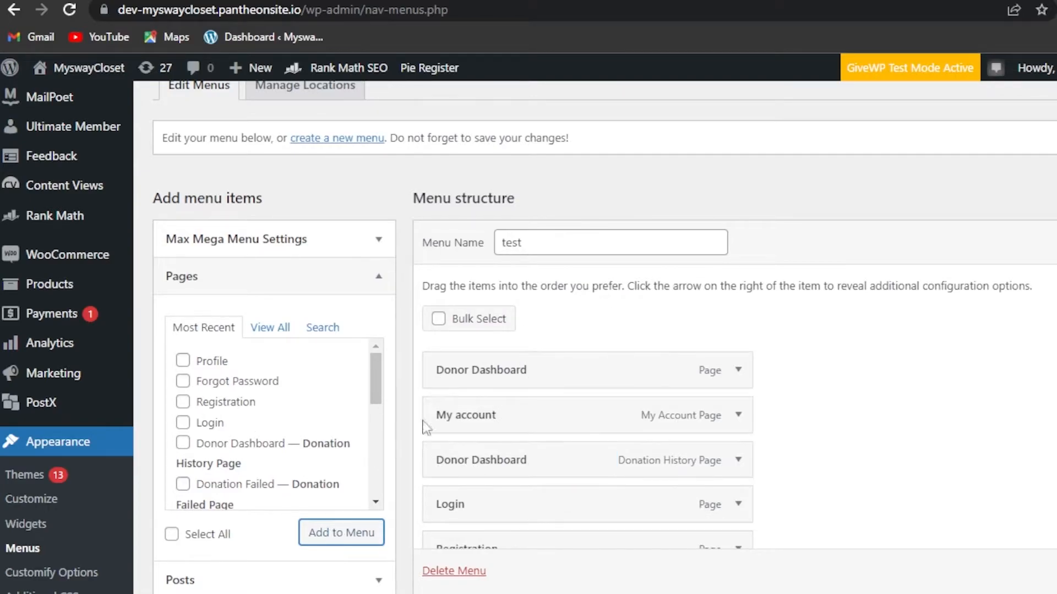
scroll(551, 330, "down", 5)
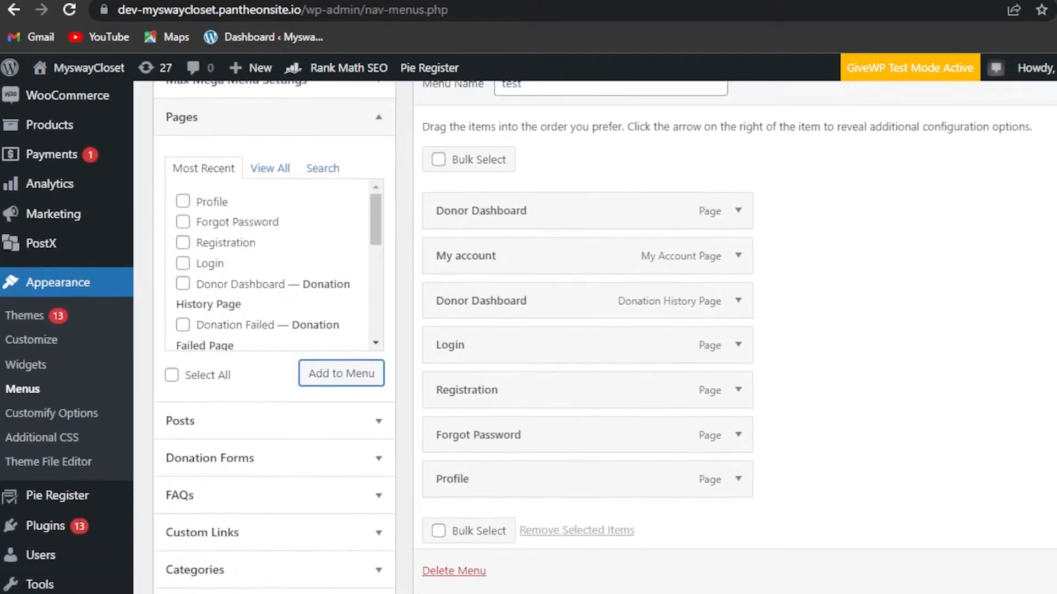
scroll(816, 295, "down", 1)
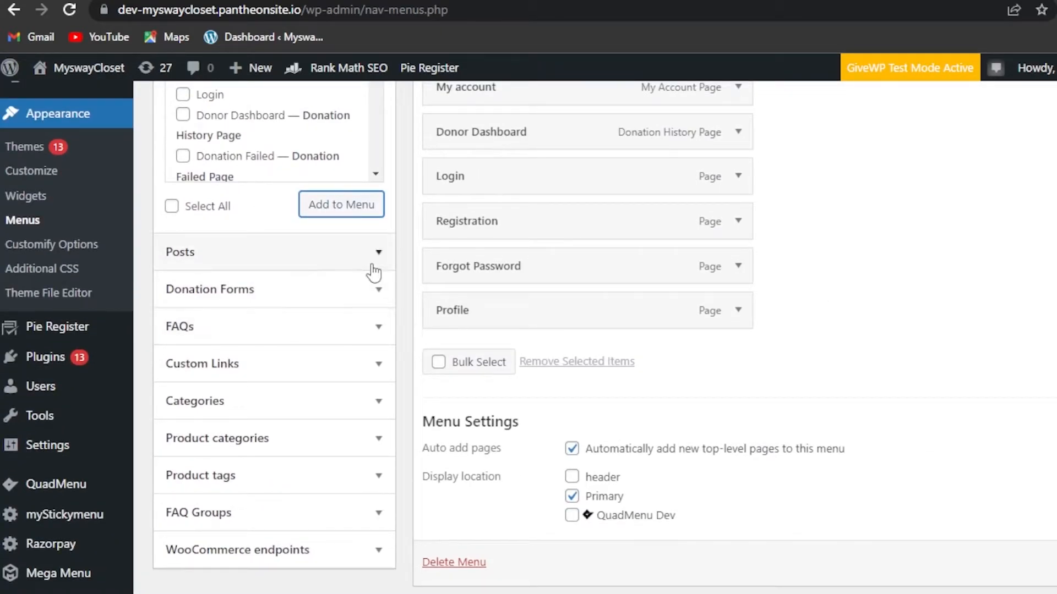
left_click(374, 253)
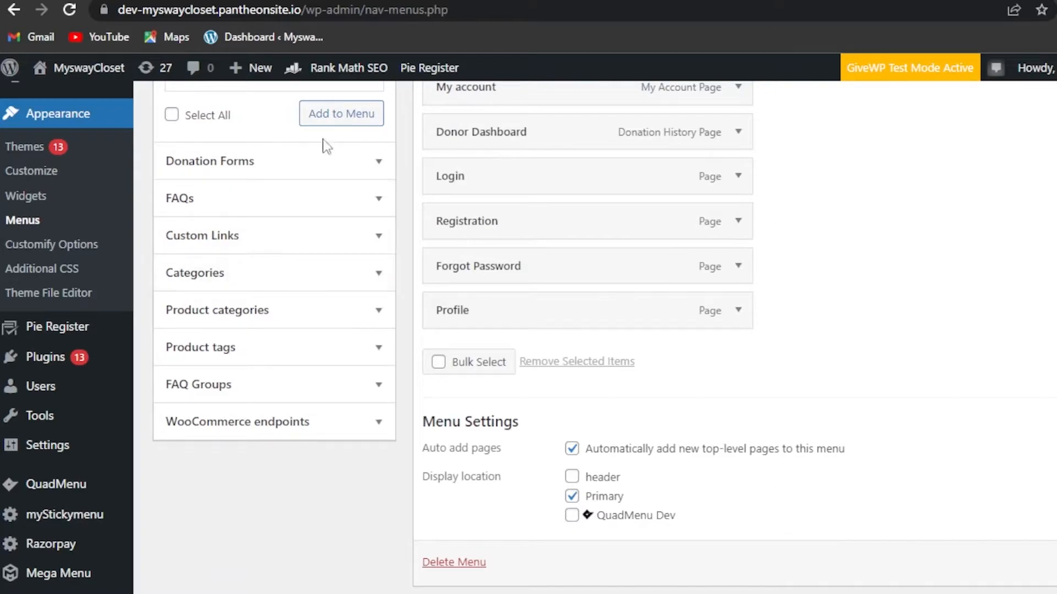
scroll(339, 290, "up", 4)
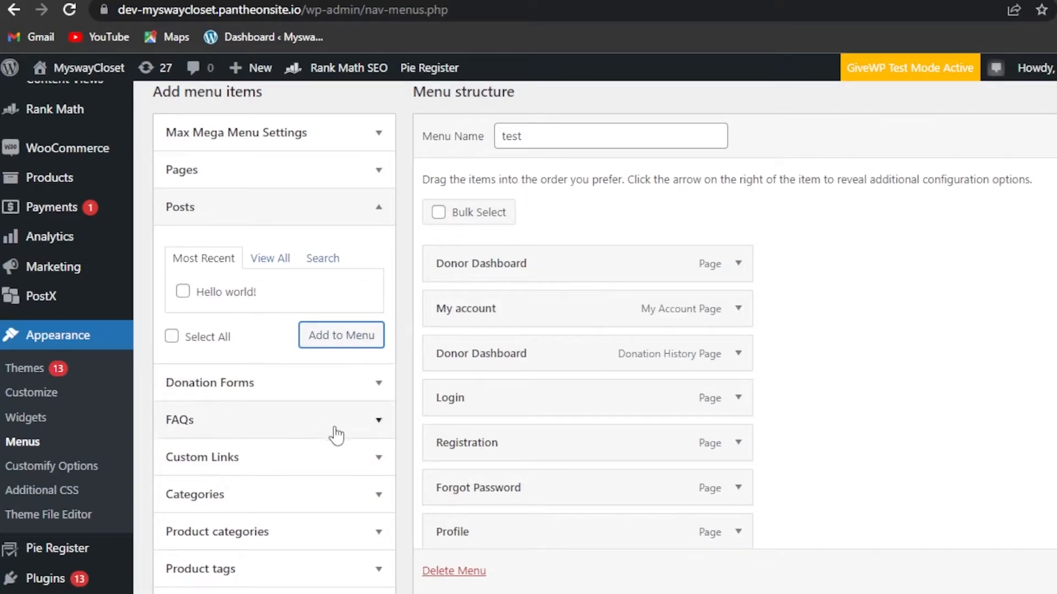
left_click(368, 498)
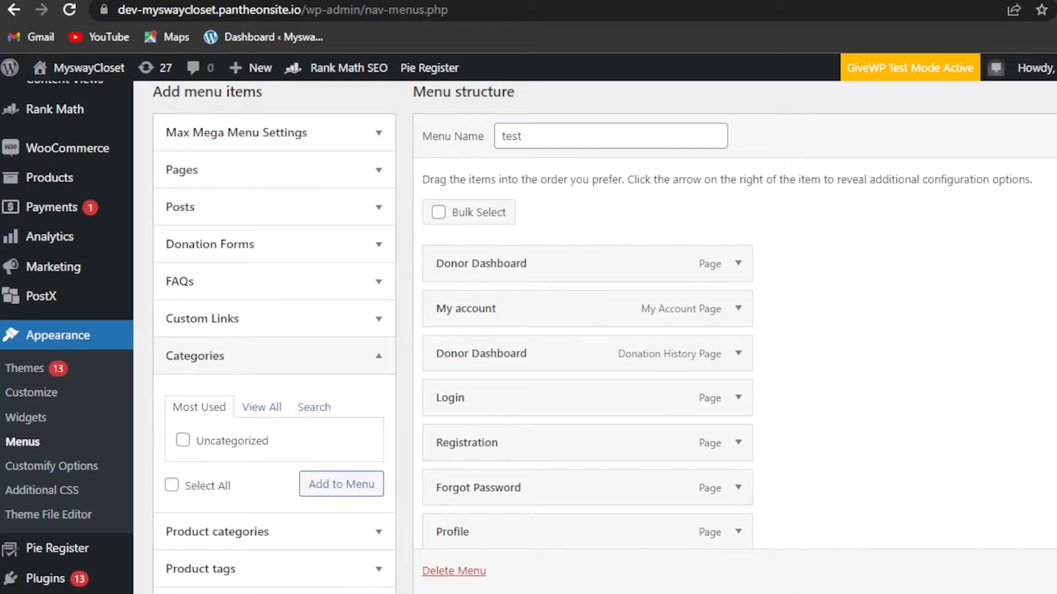
scroll(473, 332, "down", 2)
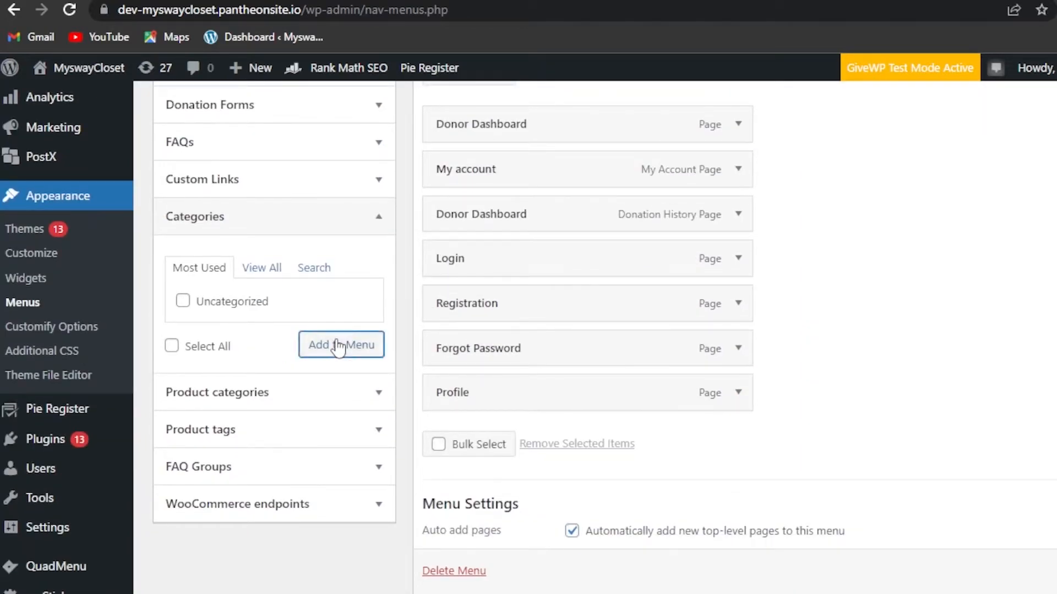
- Examine the current items in the menu structure and the auto-add and display location settings
scroll(908, 243, "up", 7)
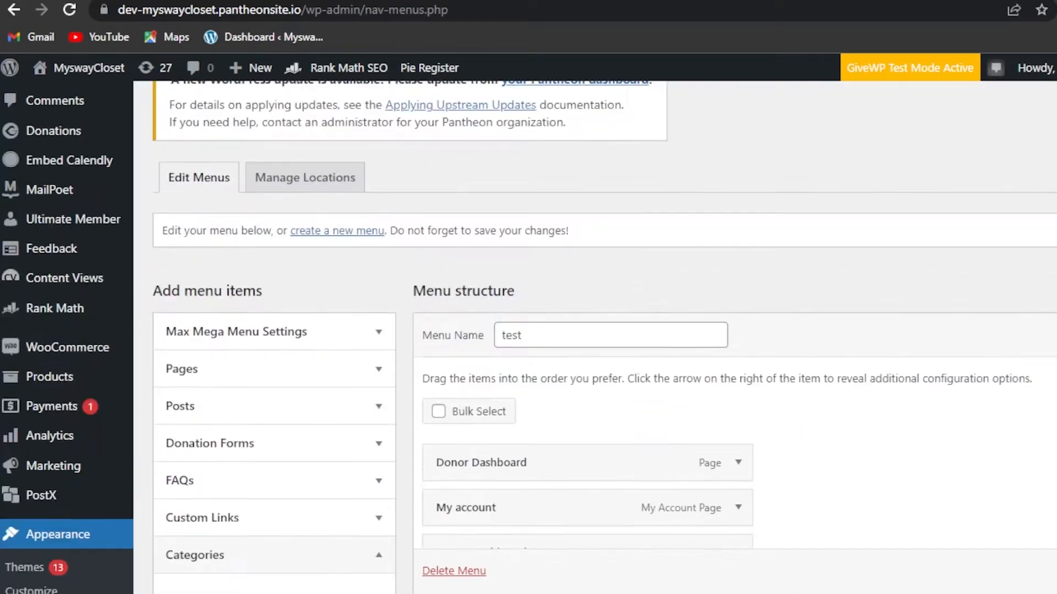
scroll(908, 242, "down", 4)
scroll(528, 321, "down", 2)
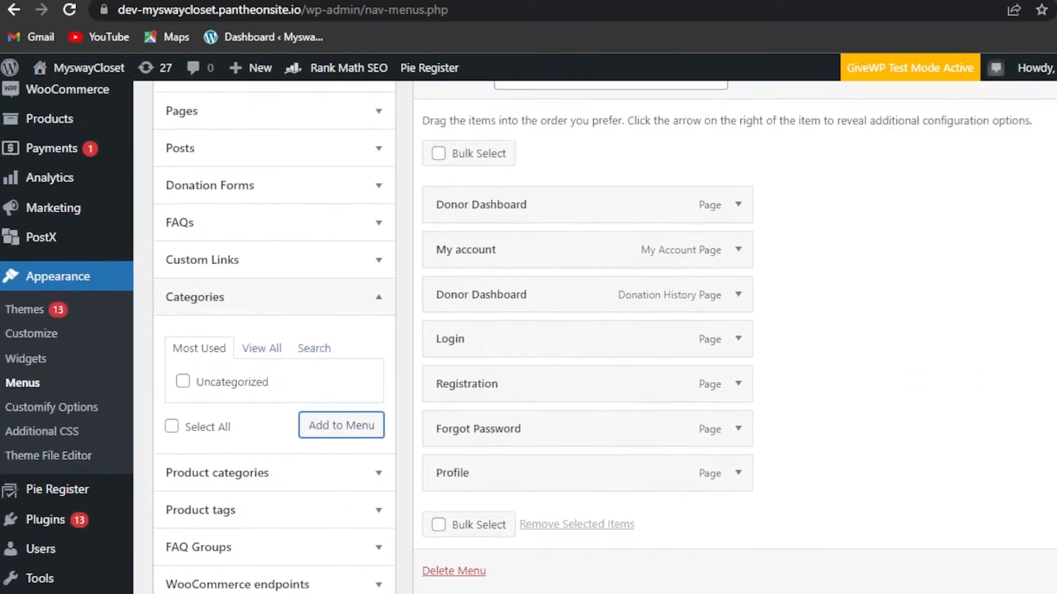
scroll(528, 321, "down", 4)
scroll(528, 320, "up", 4)
scroll(606, 237, "down", 1)
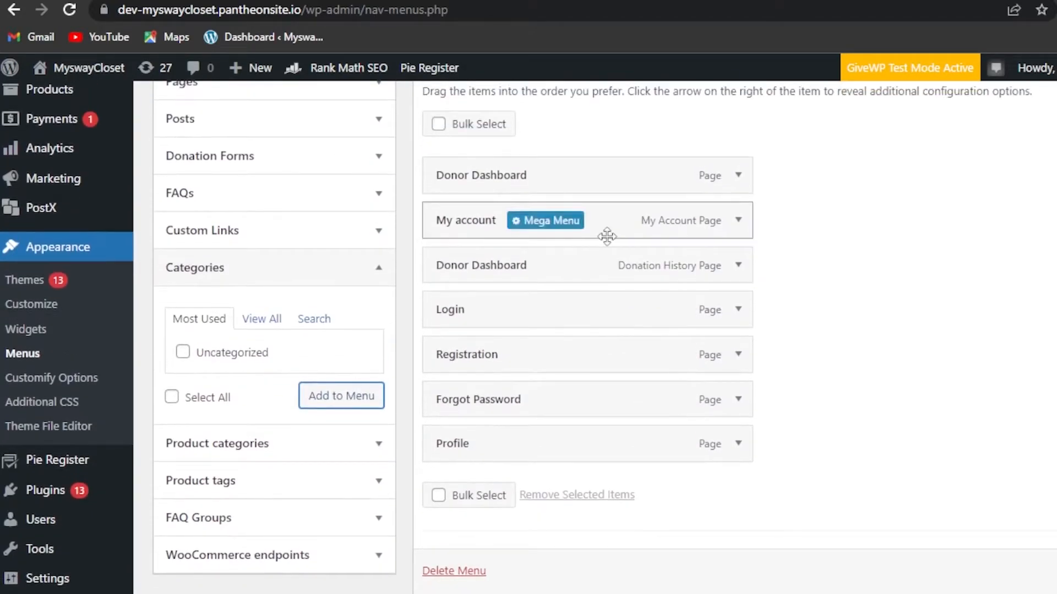
scroll(595, 338, "up", 4)
scroll(595, 338, "down", 2)
scroll(528, 330, "down", 5)
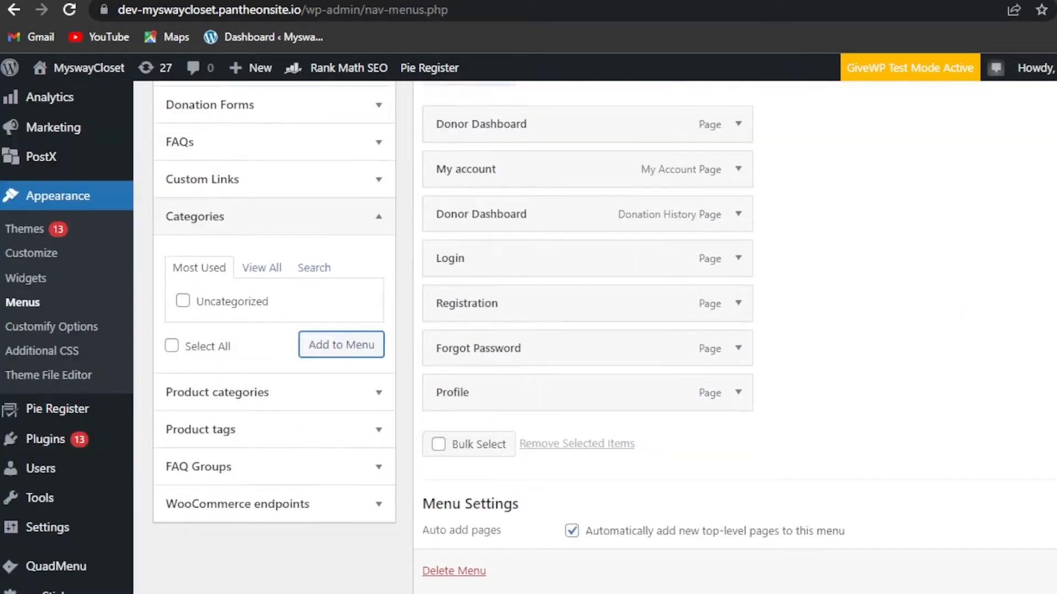
scroll(528, 330, "up", 6)
scroll(661, 248, "down", 6)
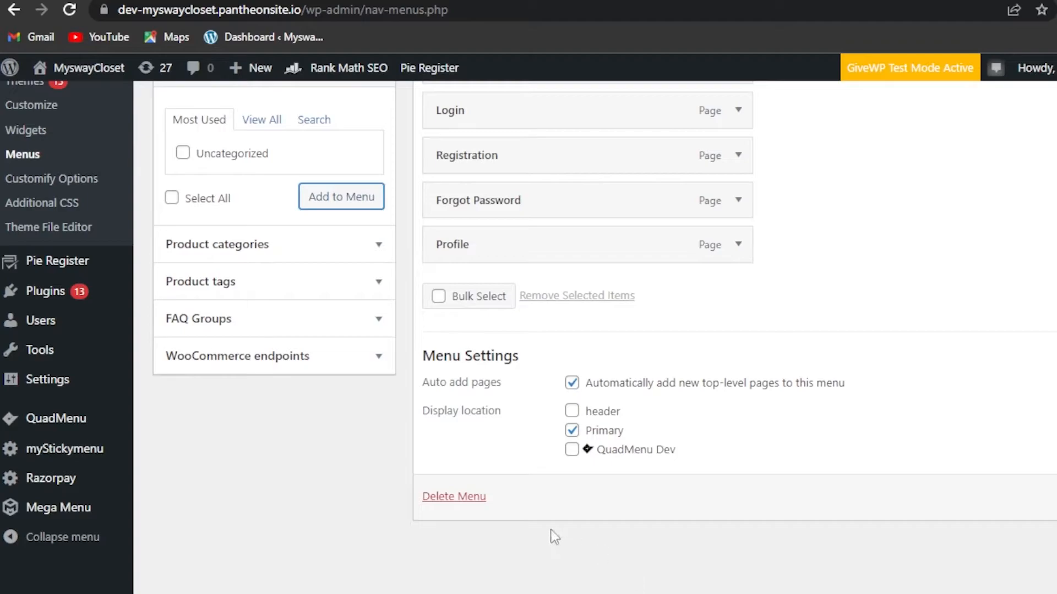
- Save the "test" menu and look over its saved structure and settings
left_click(1056, 497)
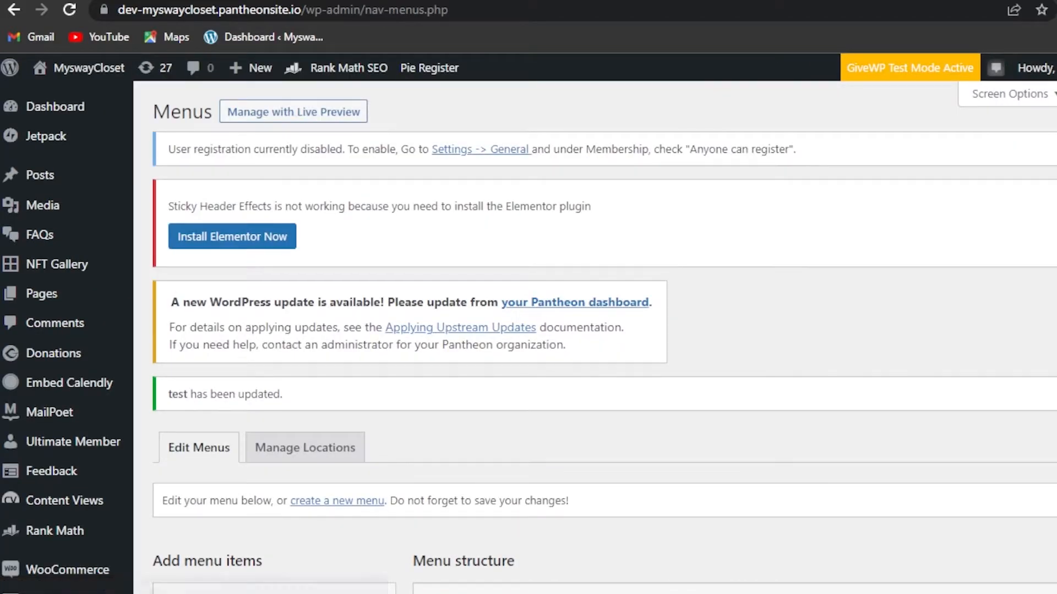
mouse_move(80, 396)
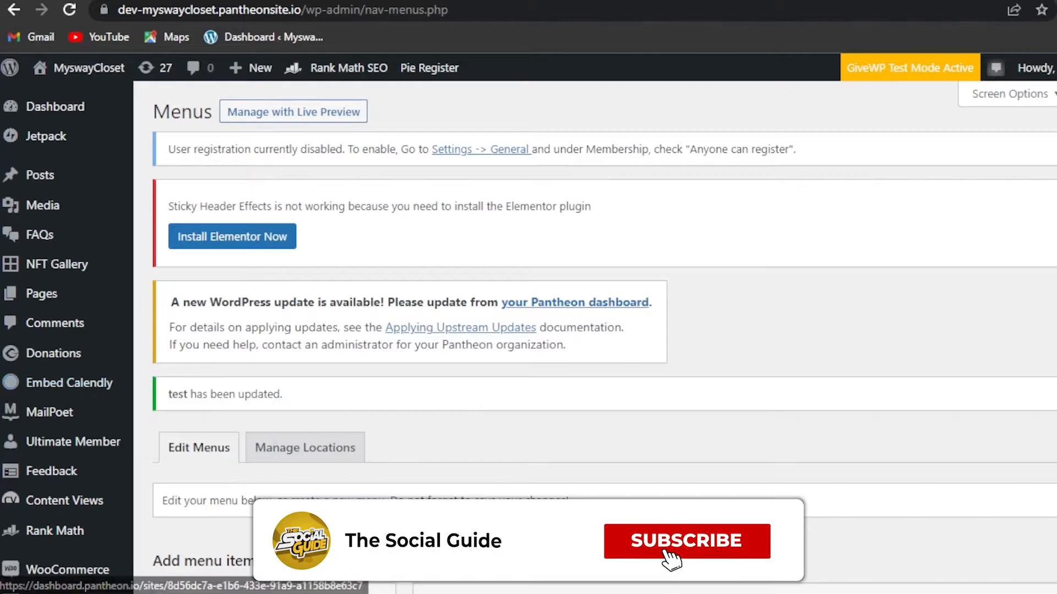
scroll(529, 331, "down", 10)
scroll(528, 330, "down", 3)
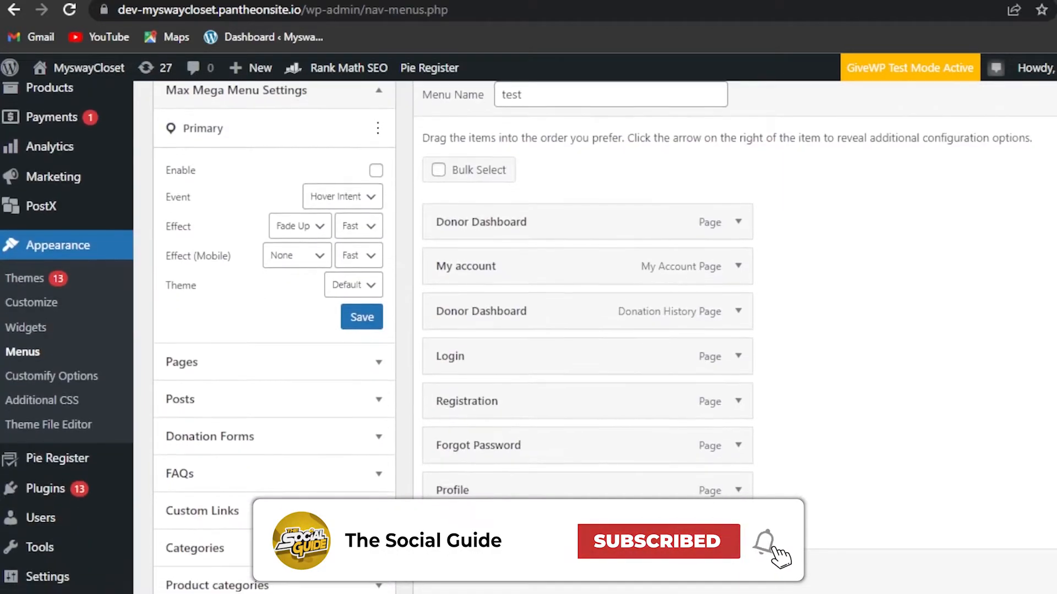
scroll(528, 330, "down", 2)
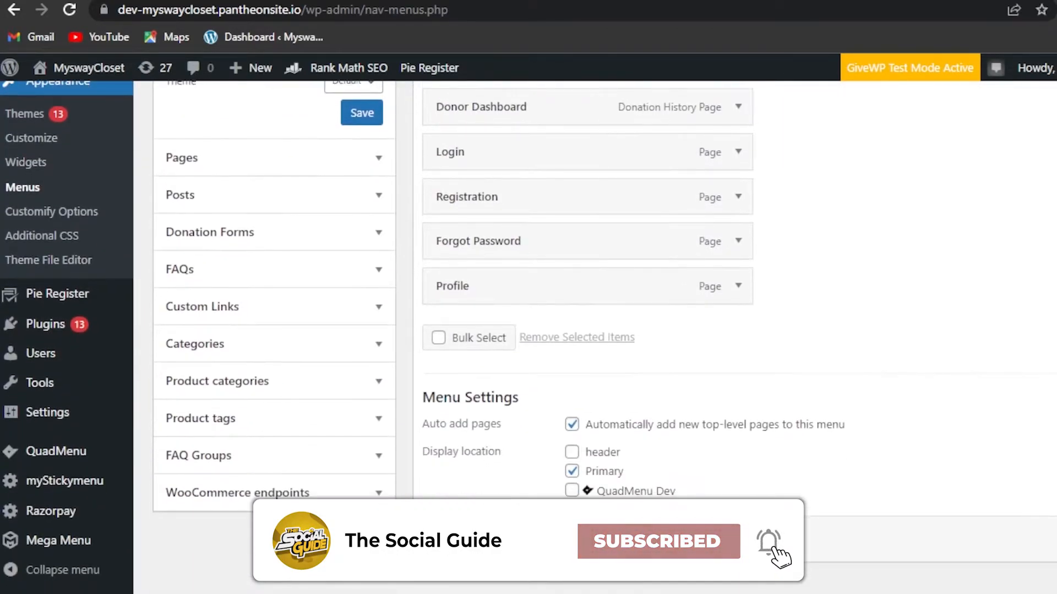
scroll(528, 330, "up", 10)
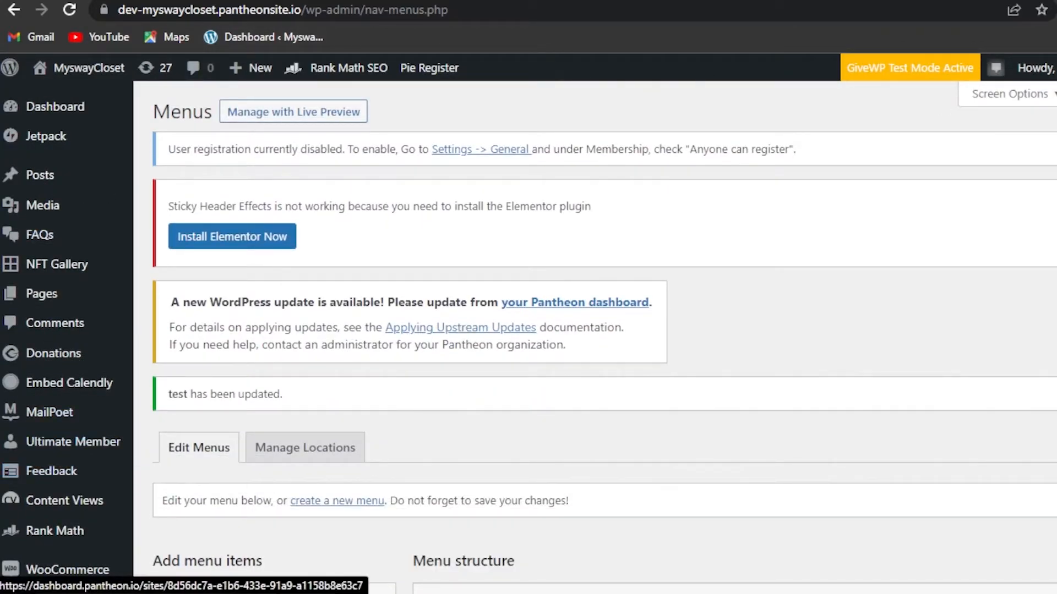
scroll(573, 308, "down", 8)
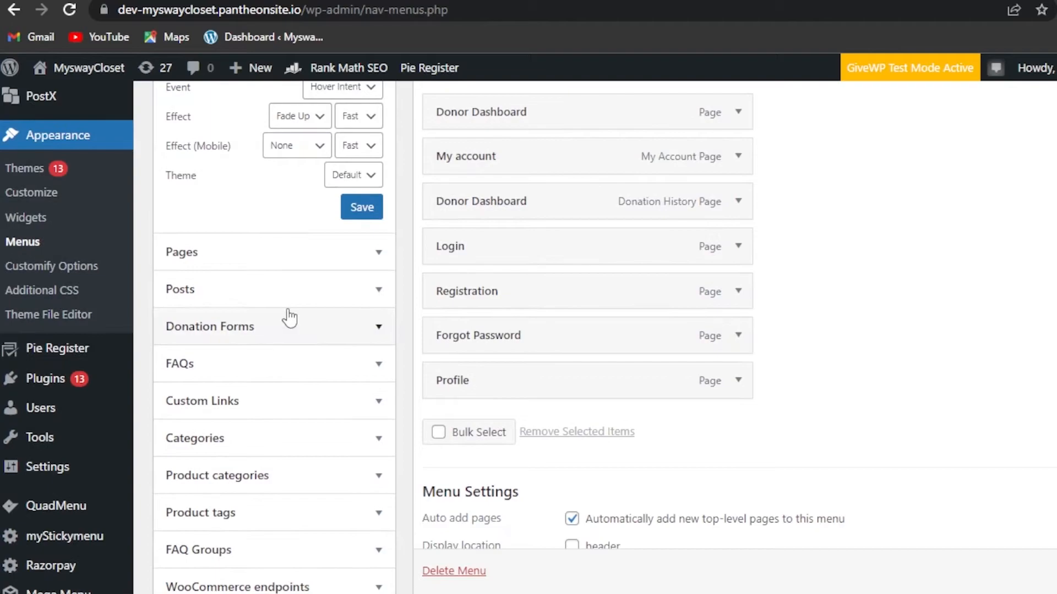
- Open the QuadMenu options and create a new custom theme
mouse_move(38, 514)
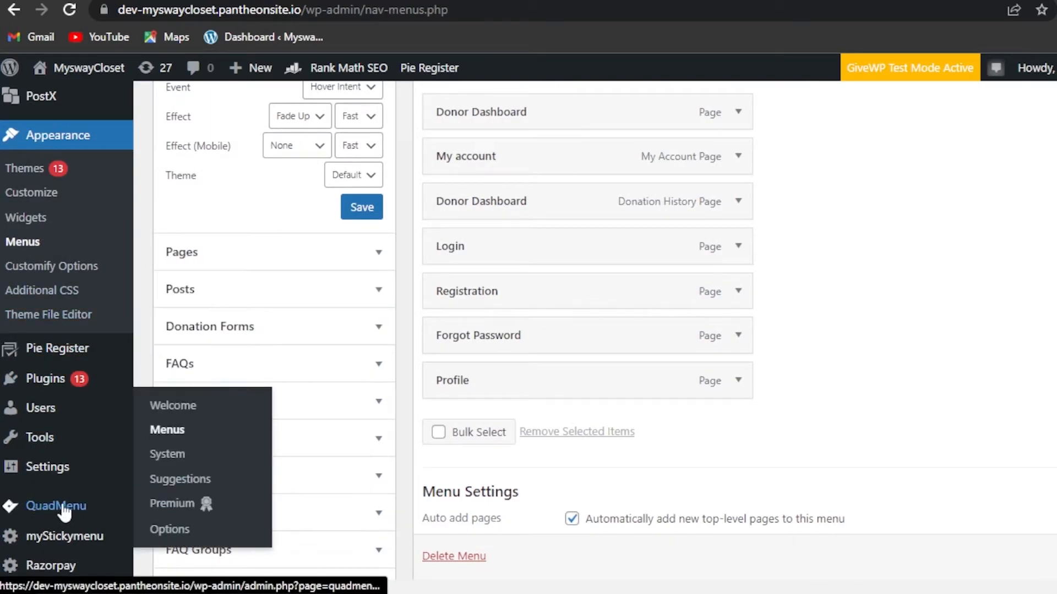
left_click(166, 535)
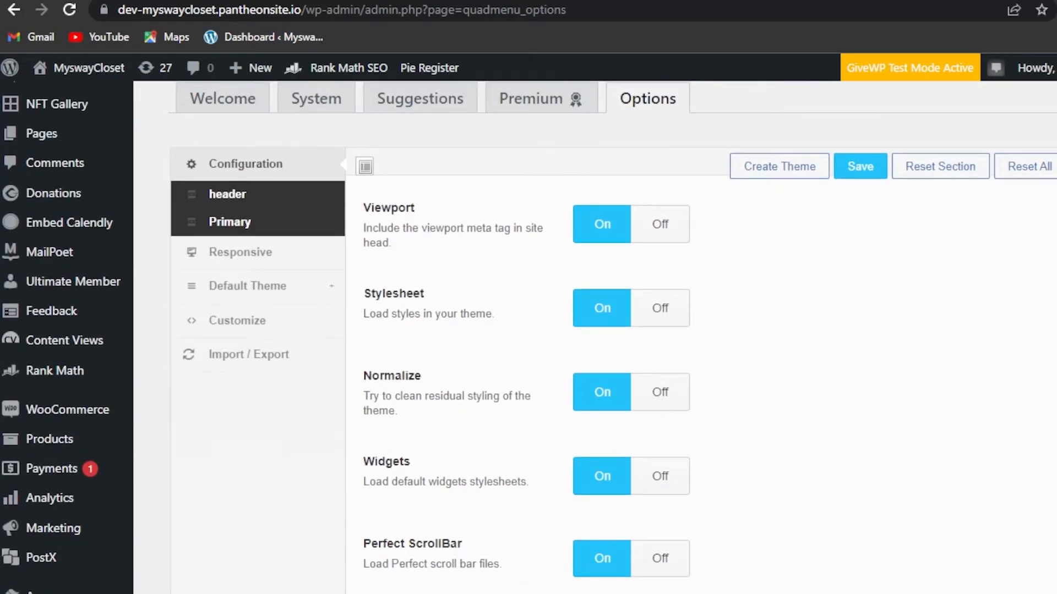
left_click(778, 175)
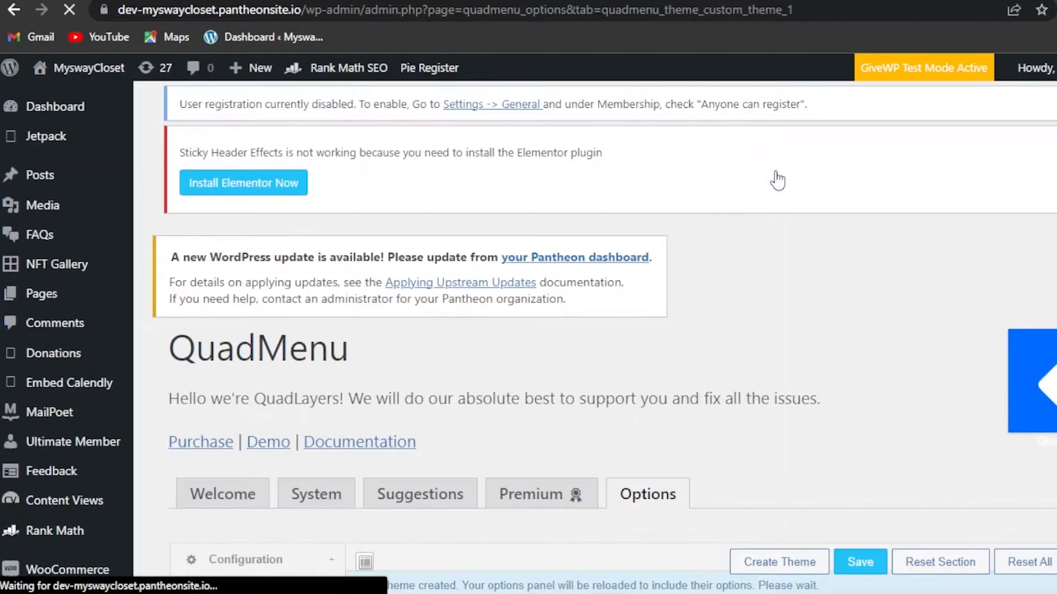
scroll(529, 337, "down", 3)
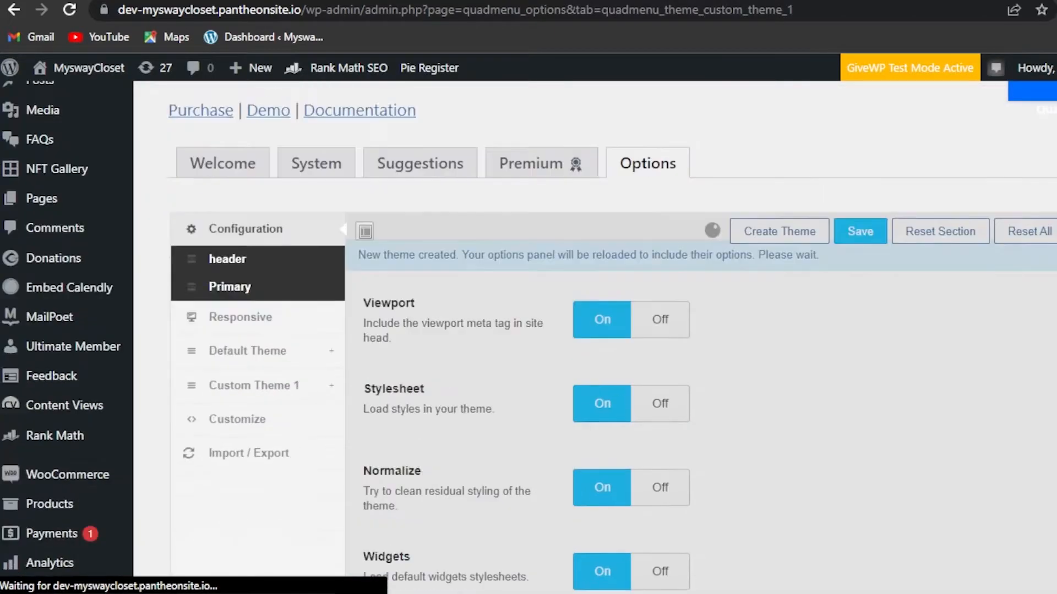
scroll(528, 337, "up", 1)
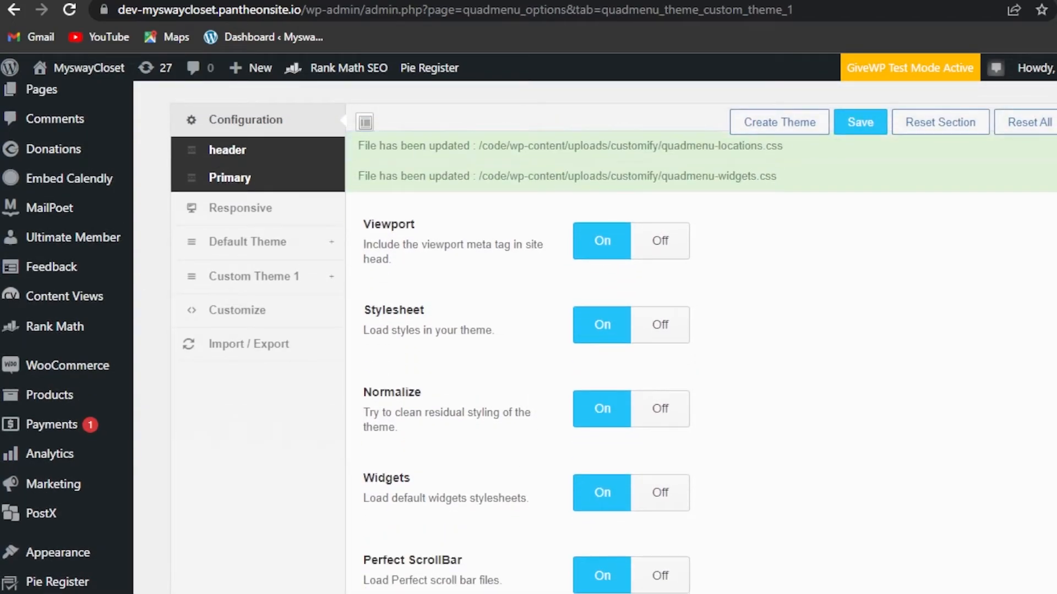
- Review the QuadMenu configuration from the viewport setting down to the icon font, and save the options
scroll(501, 133, "down", 2)
scroll(384, 157, "down", 1)
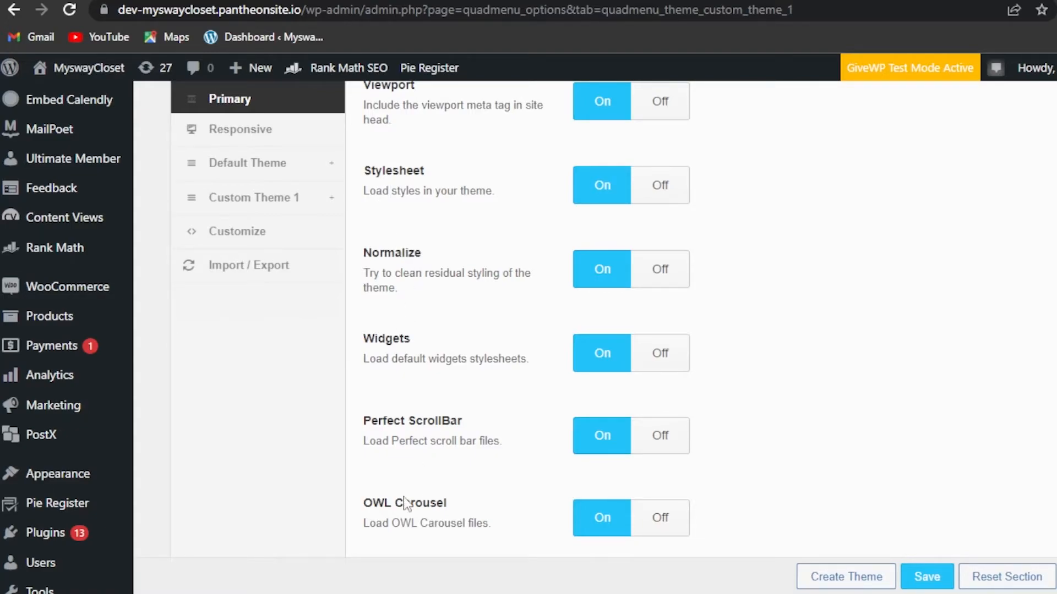
scroll(661, 517, "down", 3)
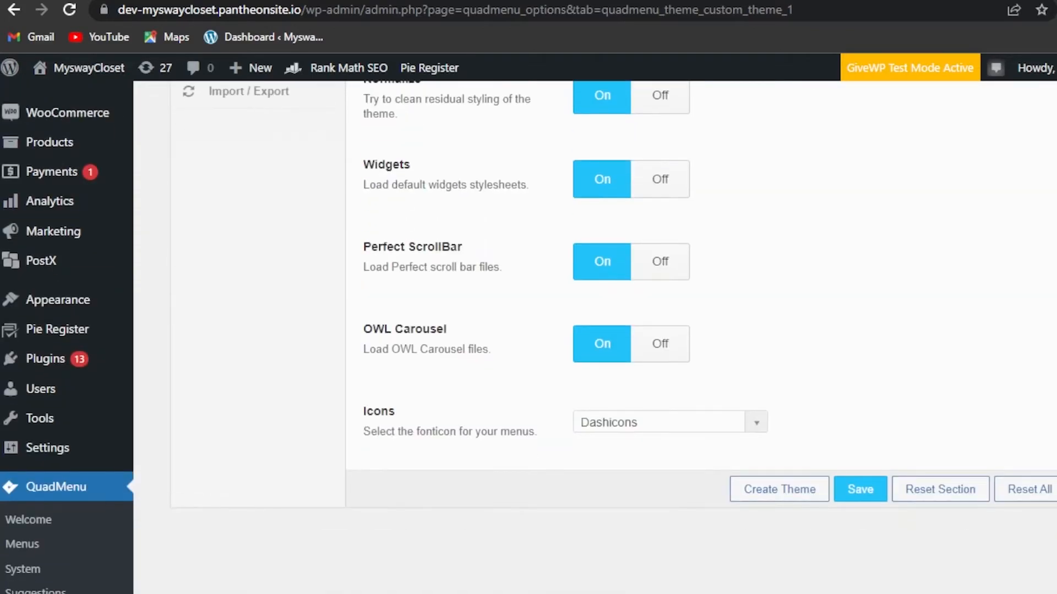
scroll(841, 543, "down", 2)
scroll(841, 544, "up", 5)
scroll(841, 544, "down", 3)
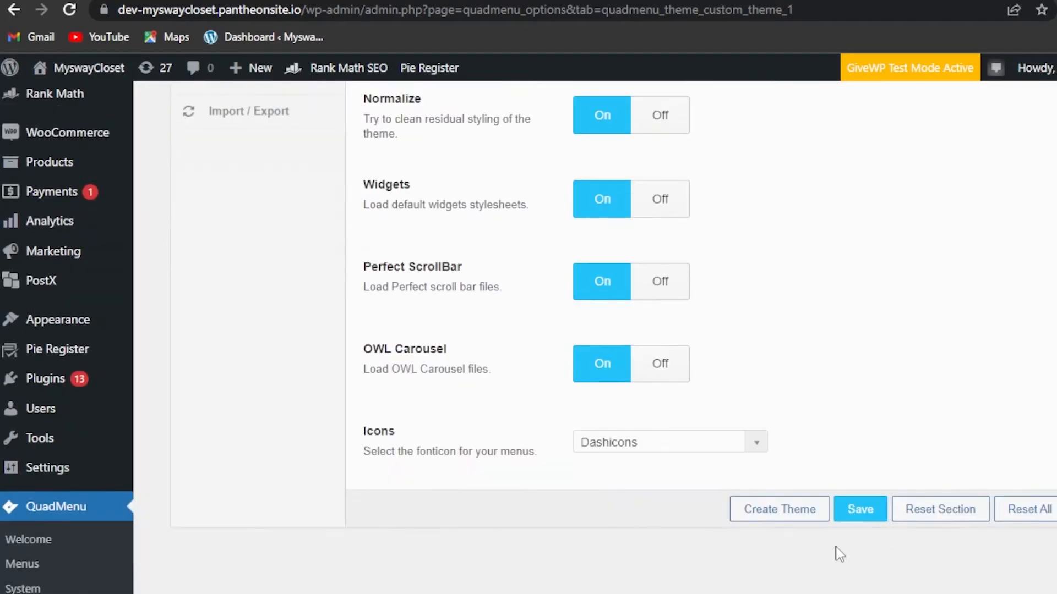
left_click(857, 506)
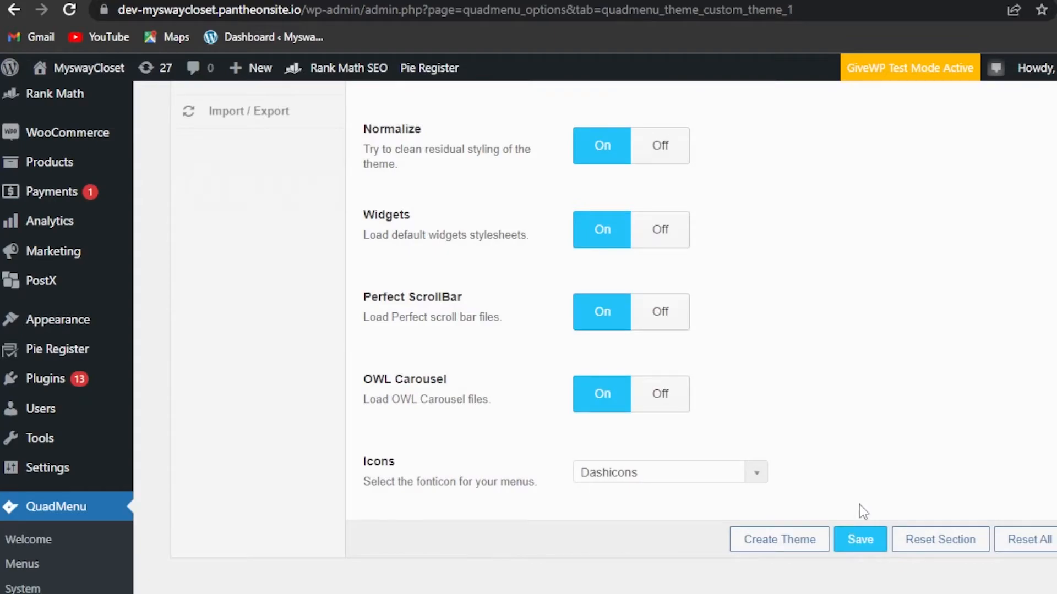
scroll(594, 336, "up", 6)
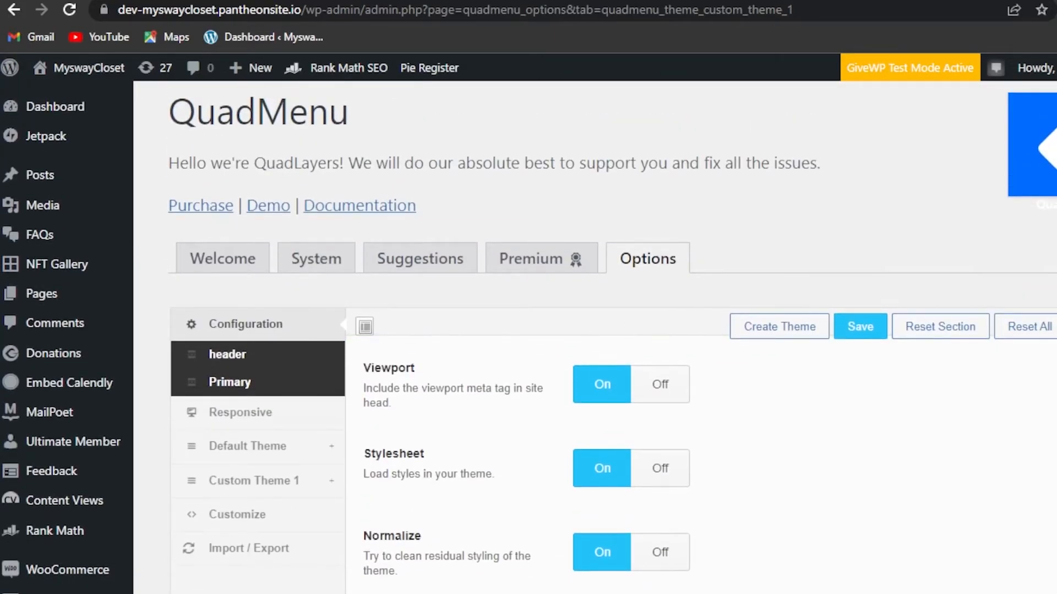
- Open QuadMenu's Welcome page and read through its getting-started, documentation, demo and support sections
mouse_move(88, 67)
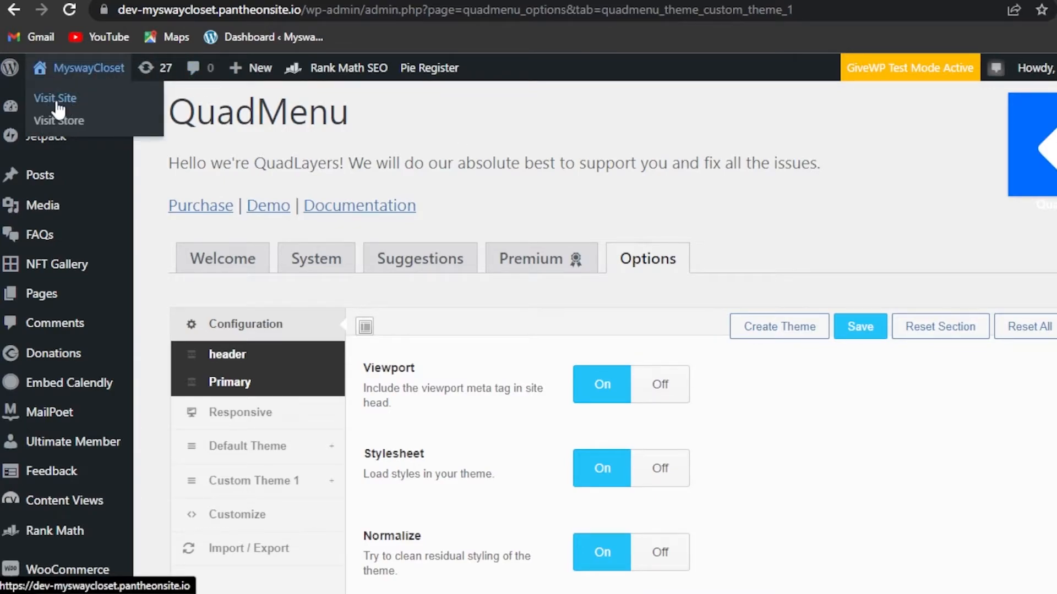
left_click(237, 260)
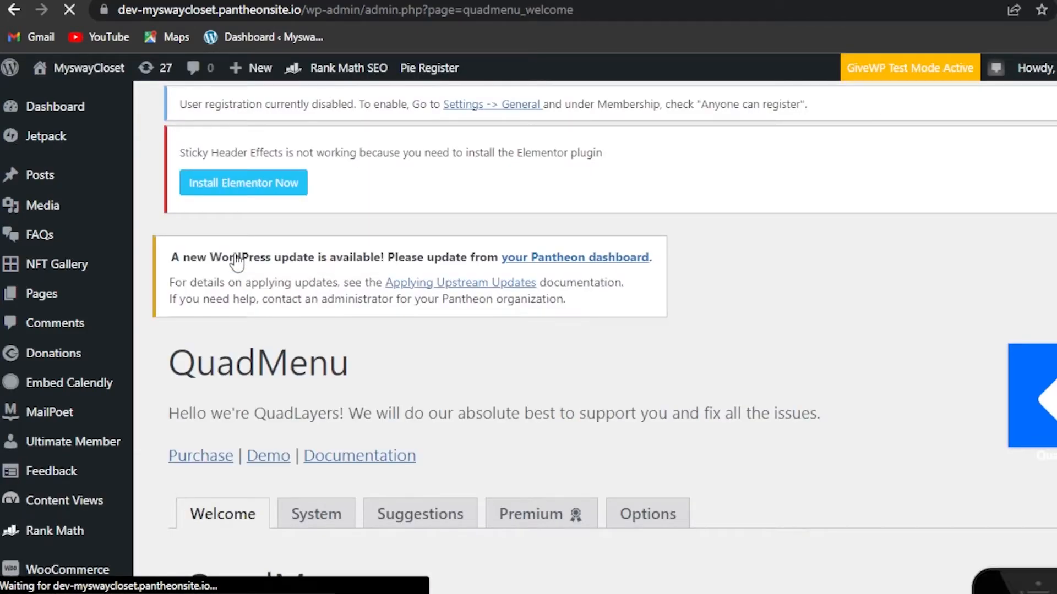
scroll(237, 260, "down", 10)
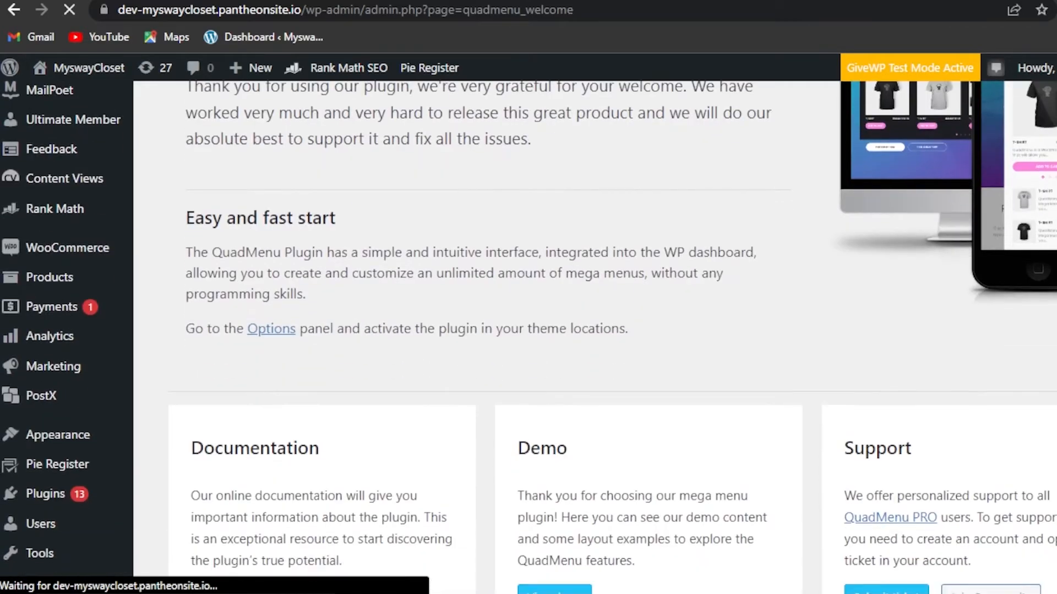
scroll(529, 330, "down", 2)
scroll(528, 331, "up", 12)
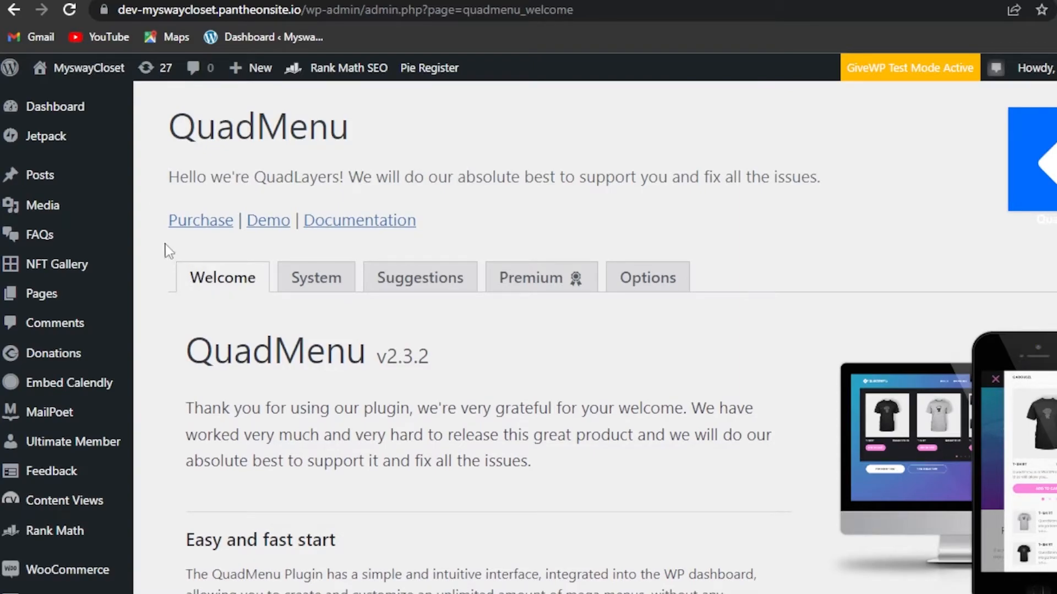
- Review QuadMenu's System page, covering the plugin config, php.ini configuration, compiler, and WordPress and plugins details
left_click(324, 280)
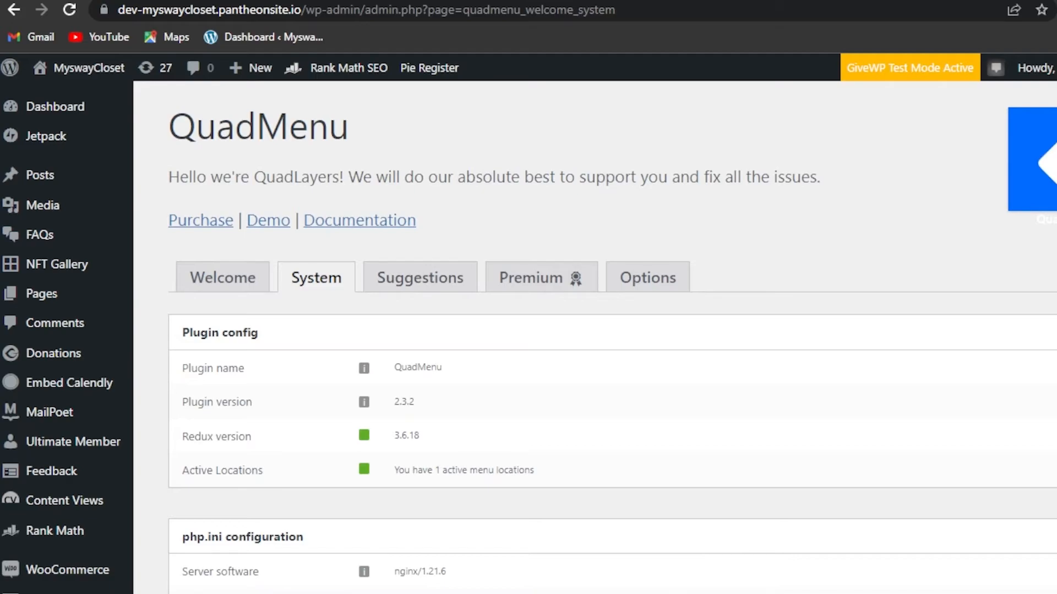
scroll(606, 336, "down", 12)
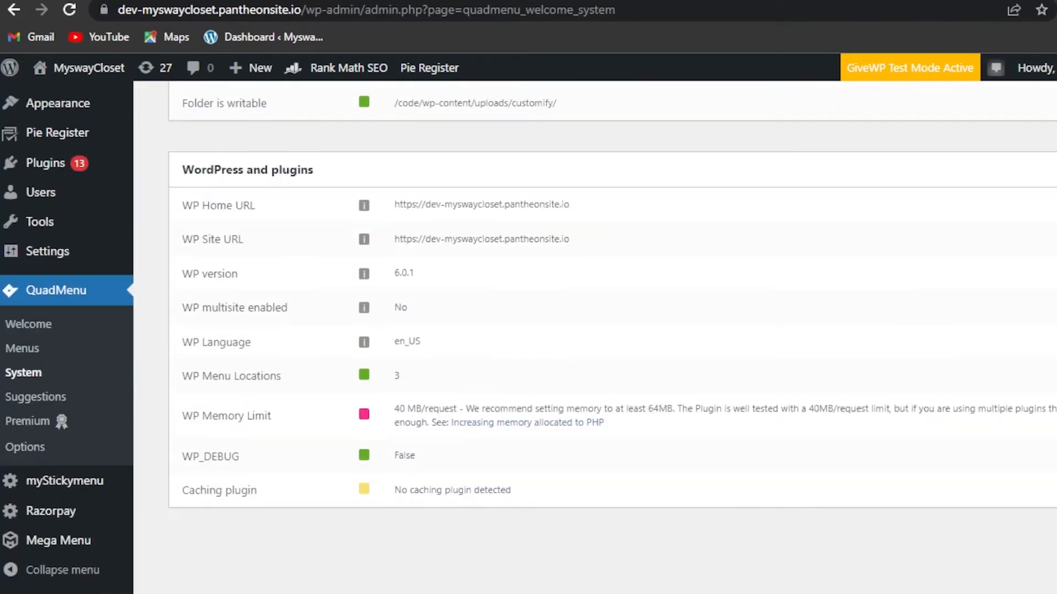
scroll(605, 336, "up", 7)
scroll(605, 336, "up", 7)
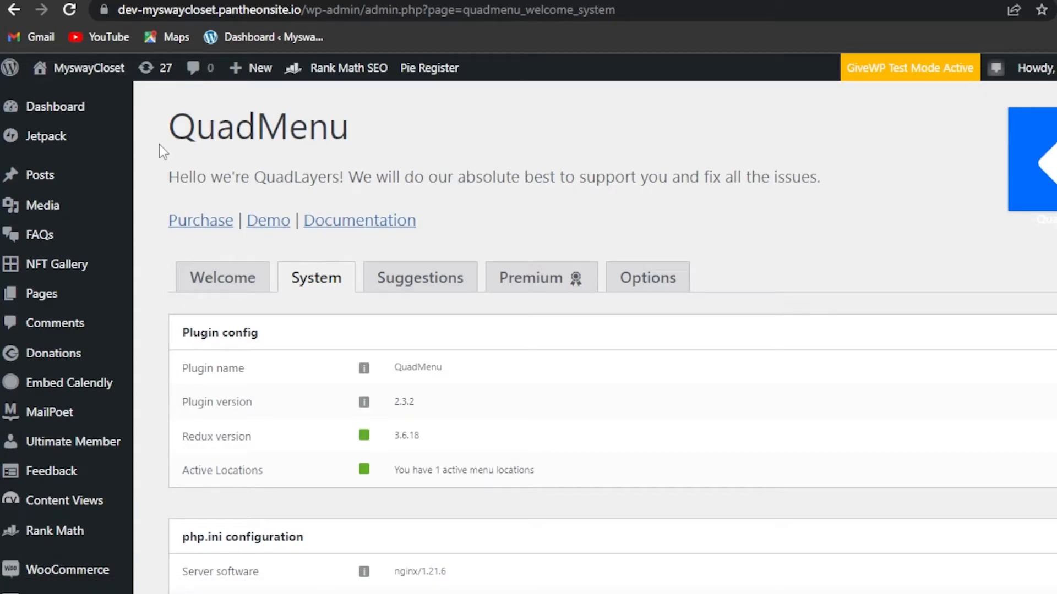
mouse_move(83, 67)
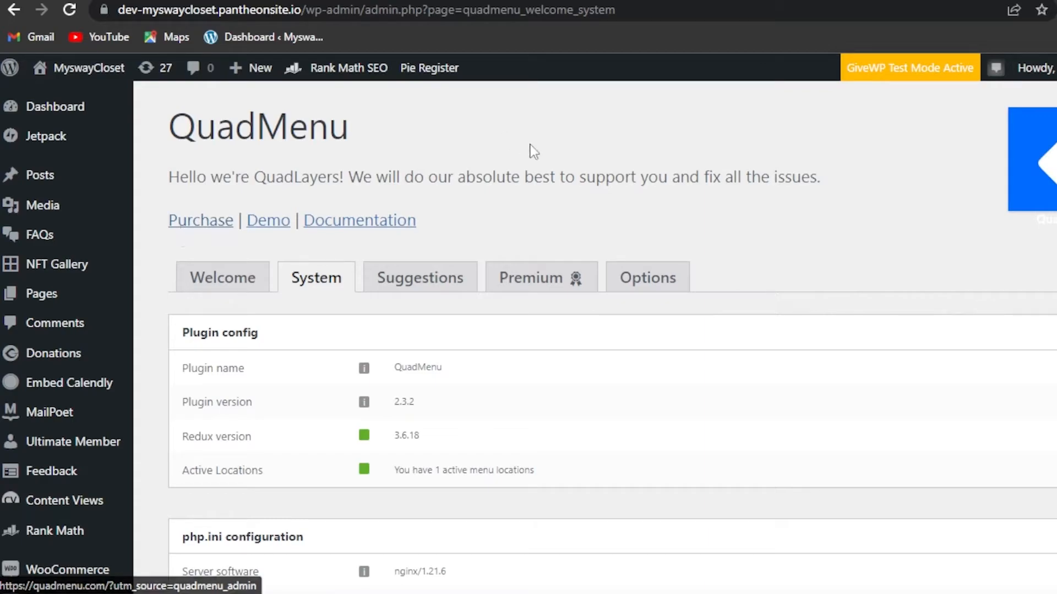
scroll(594, 330, "down", 10)
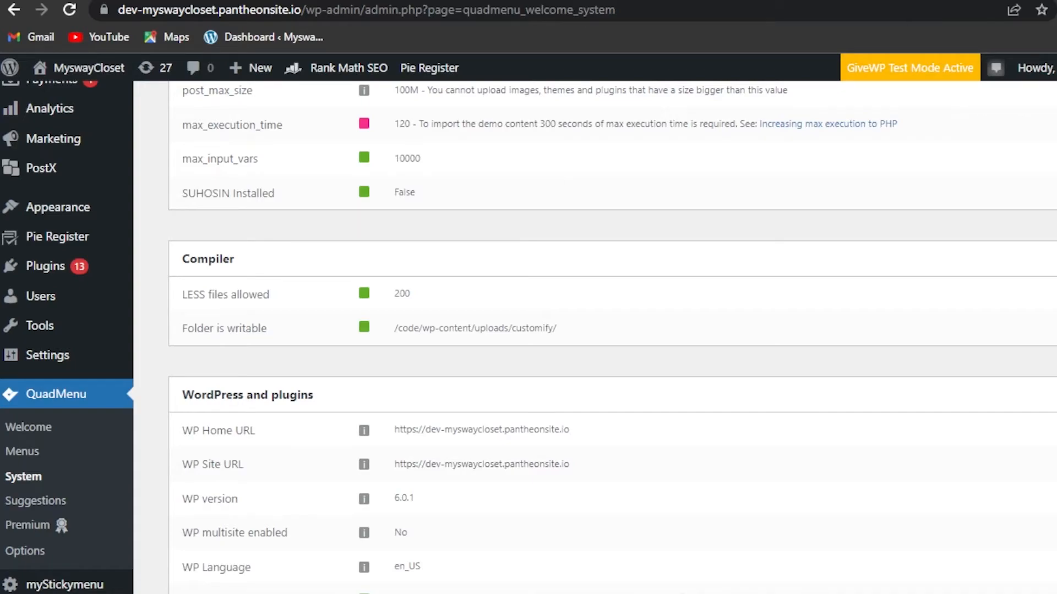
scroll(528, 331, "up", 10)
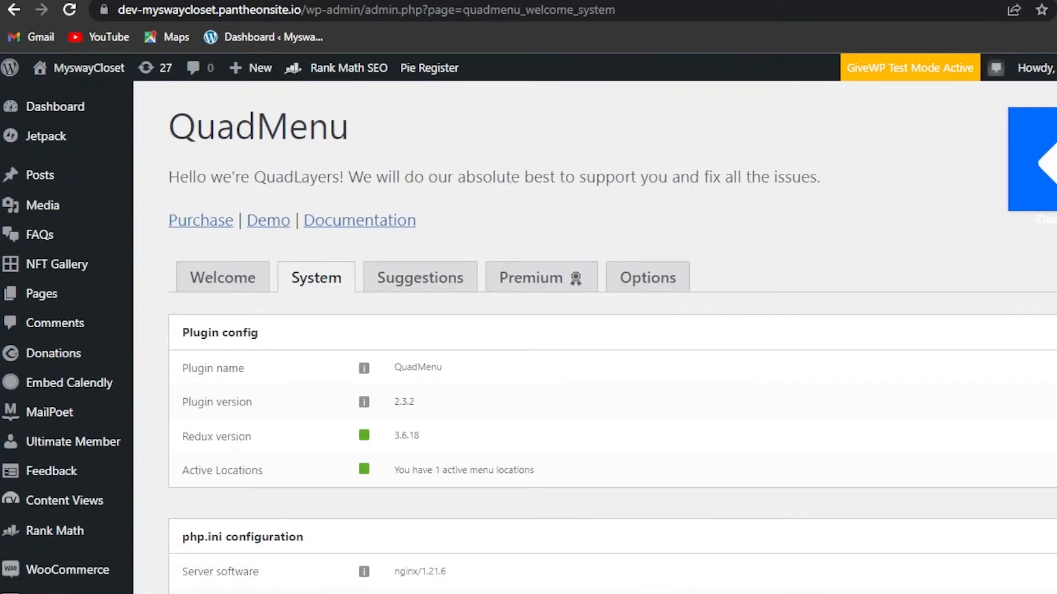
- Browse the QuadLayers plugins offered on QuadMenu's Suggestions page
left_click(456, 284)
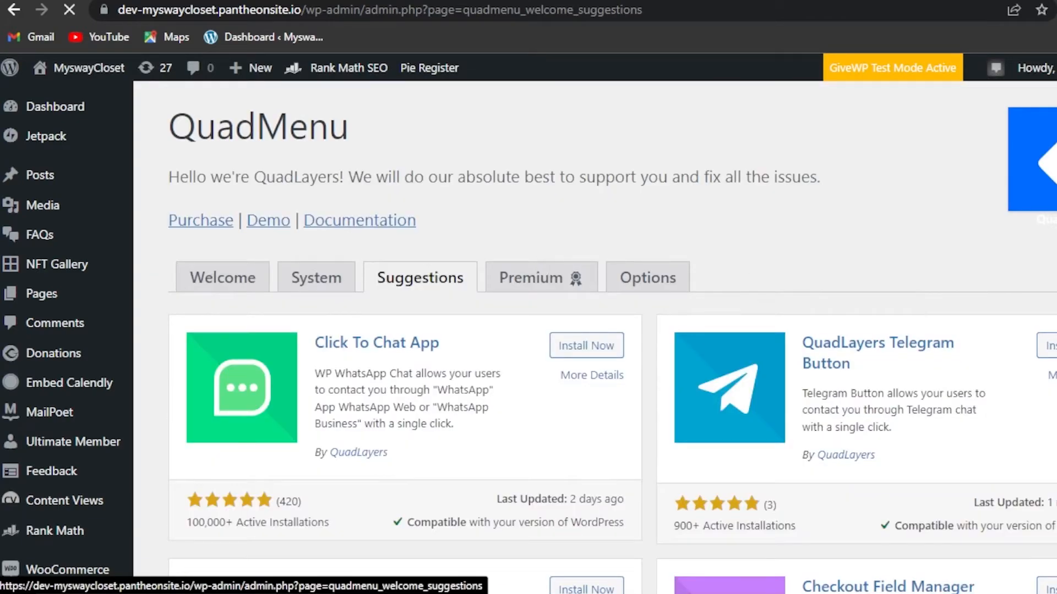
scroll(595, 337, "down", 3)
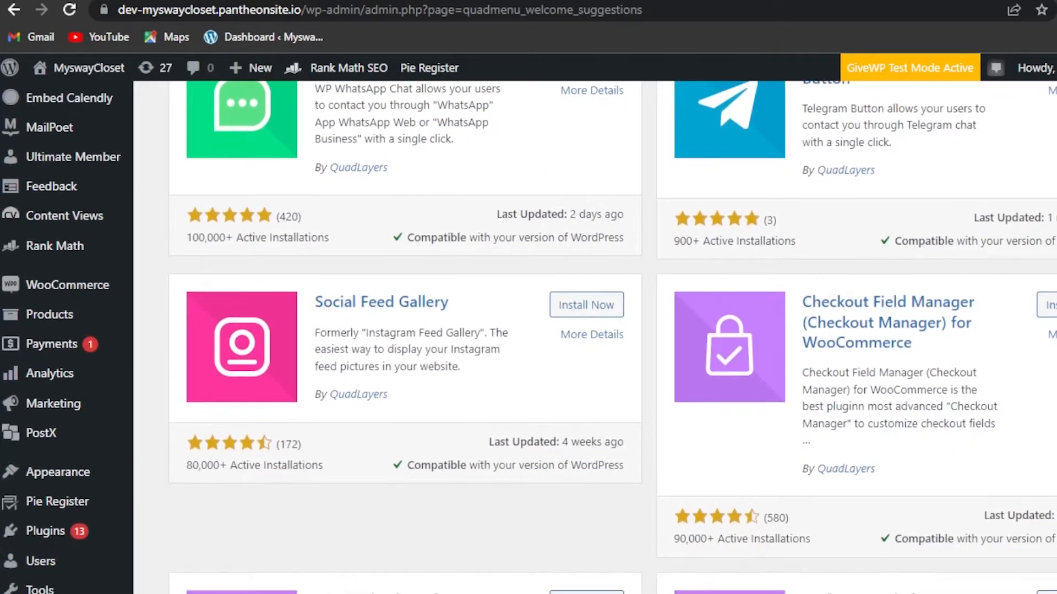
scroll(594, 337, "down", 4)
scroll(594, 337, "up", 4)
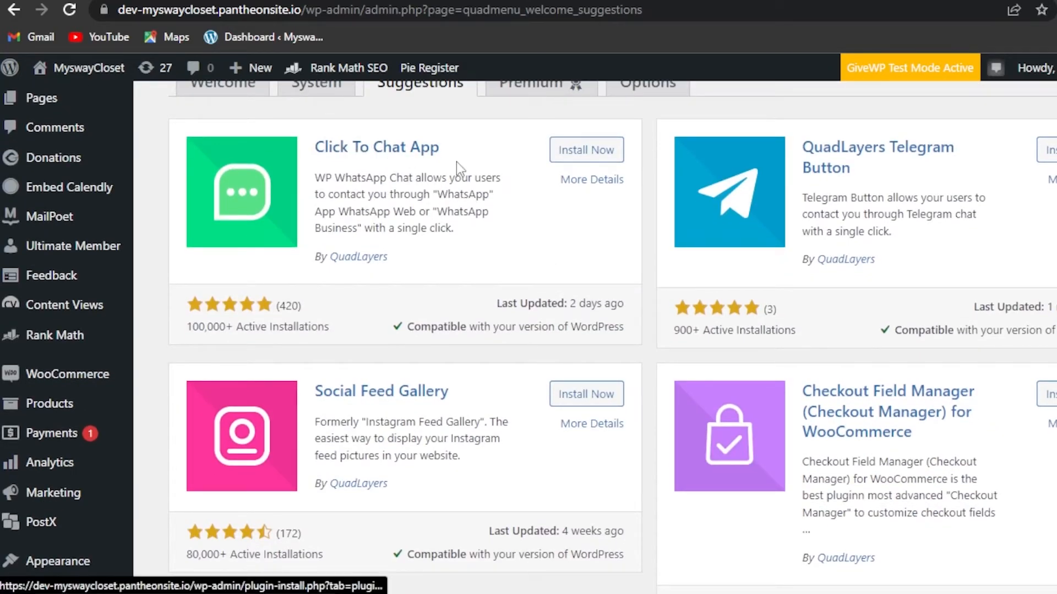
scroll(594, 337, "down", 4)
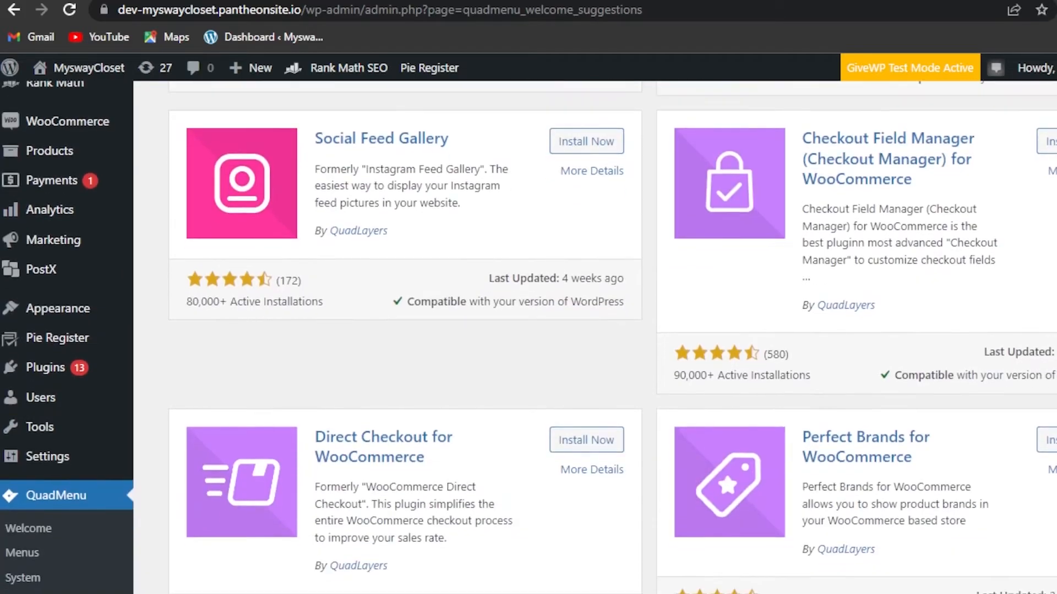
scroll(594, 337, "down", 5)
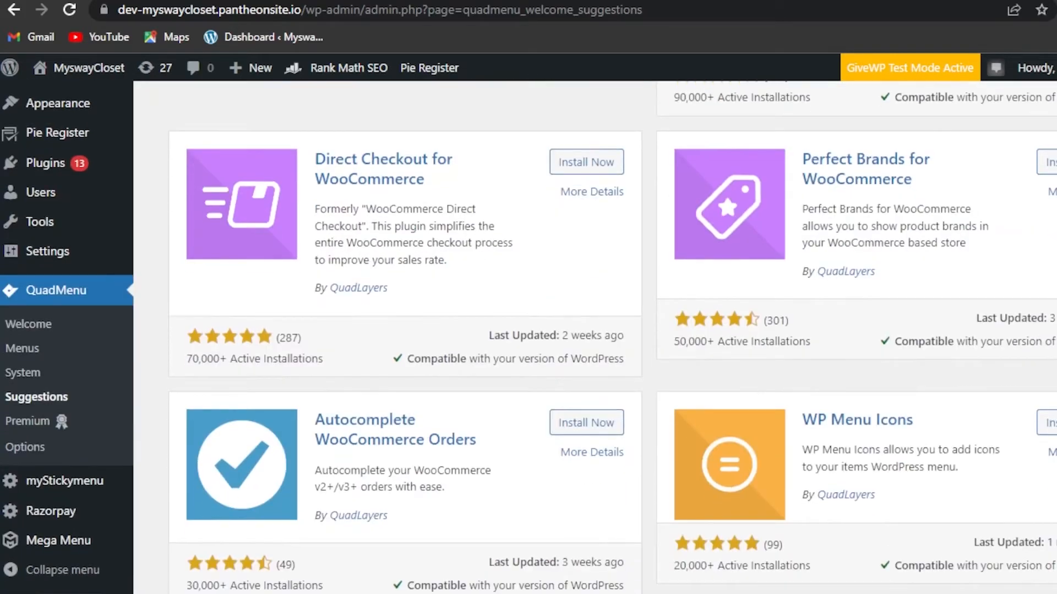
scroll(594, 337, "down", 2)
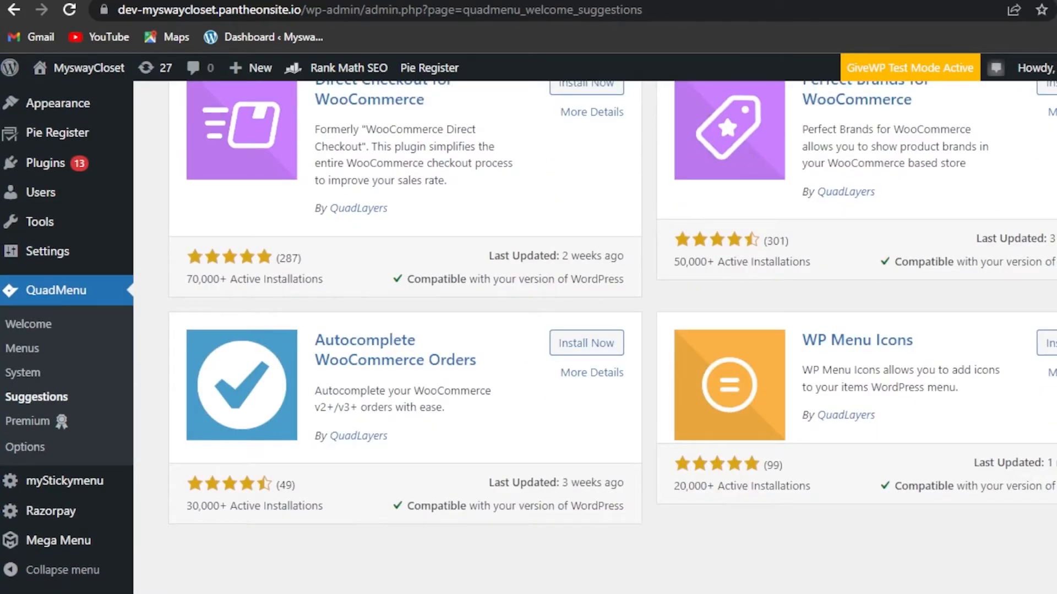
scroll(594, 337, "up", 6)
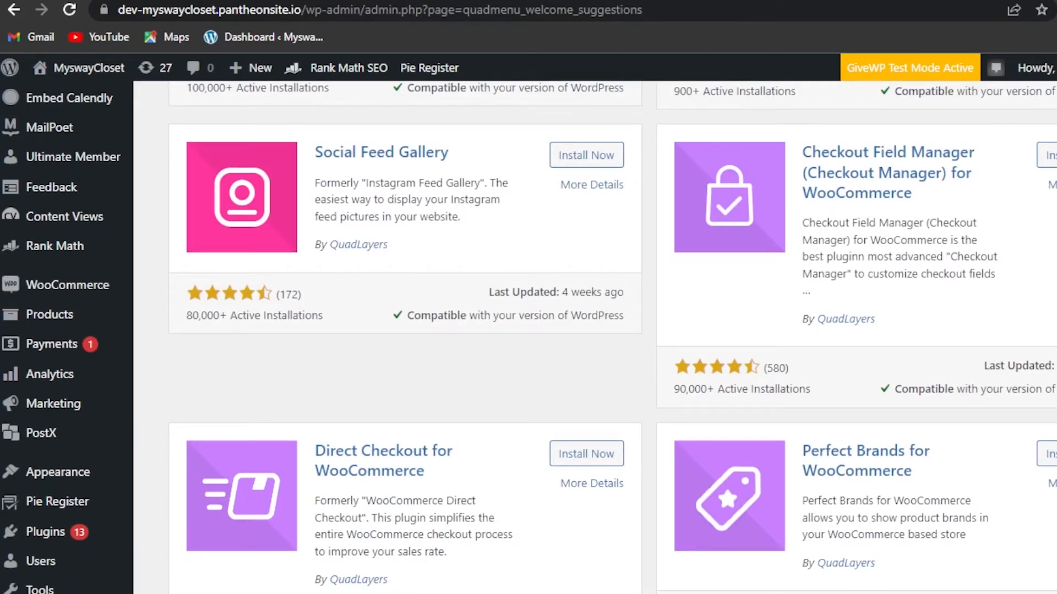
scroll(595, 336, "up", 7)
scroll(595, 337, "down", 6)
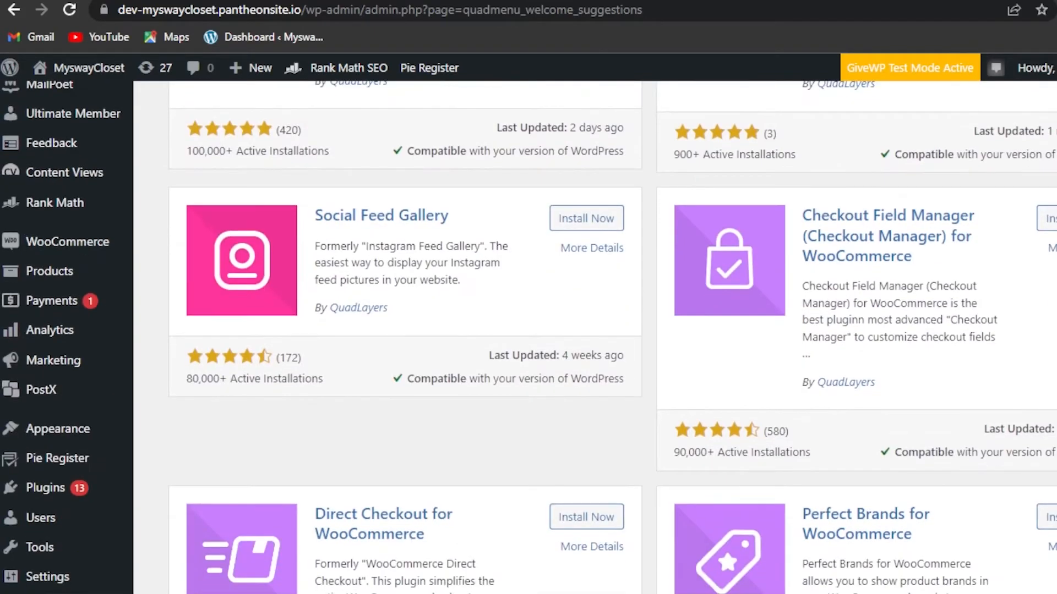
scroll(972, 114, "down", 2)
scroll(971, 114, "up", 7)
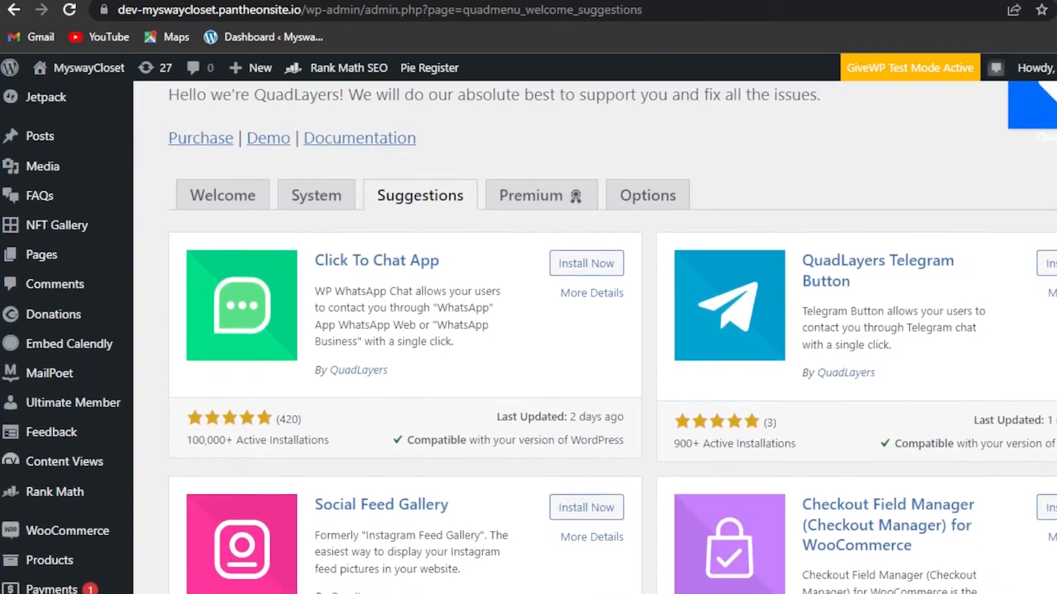
- Return to the QuadMenu options and view the Responsive settings for the gutter and screen breakpoints
left_click(647, 211)
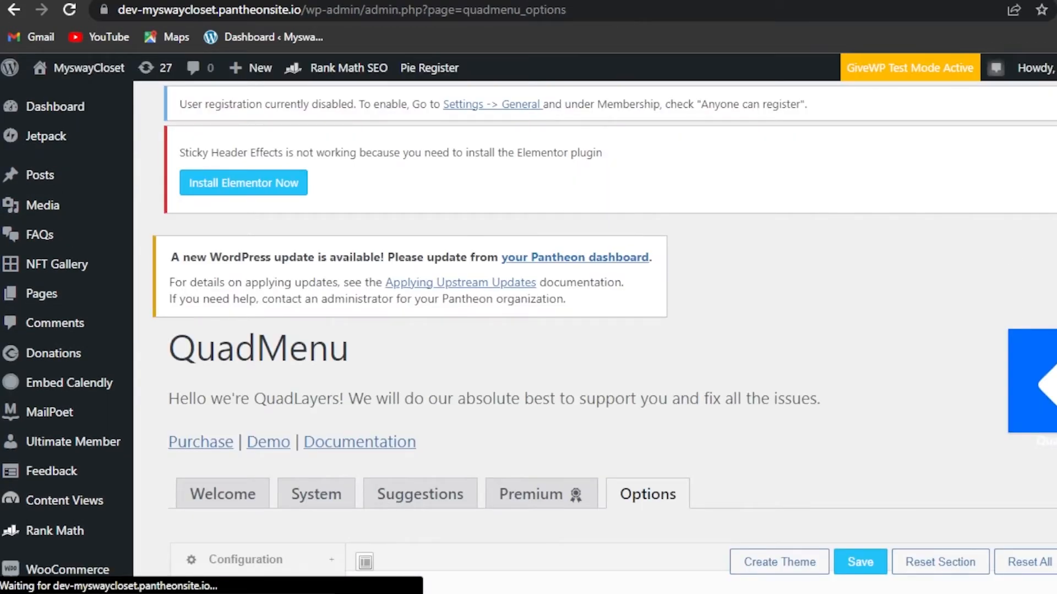
scroll(620, 224, "down", 6)
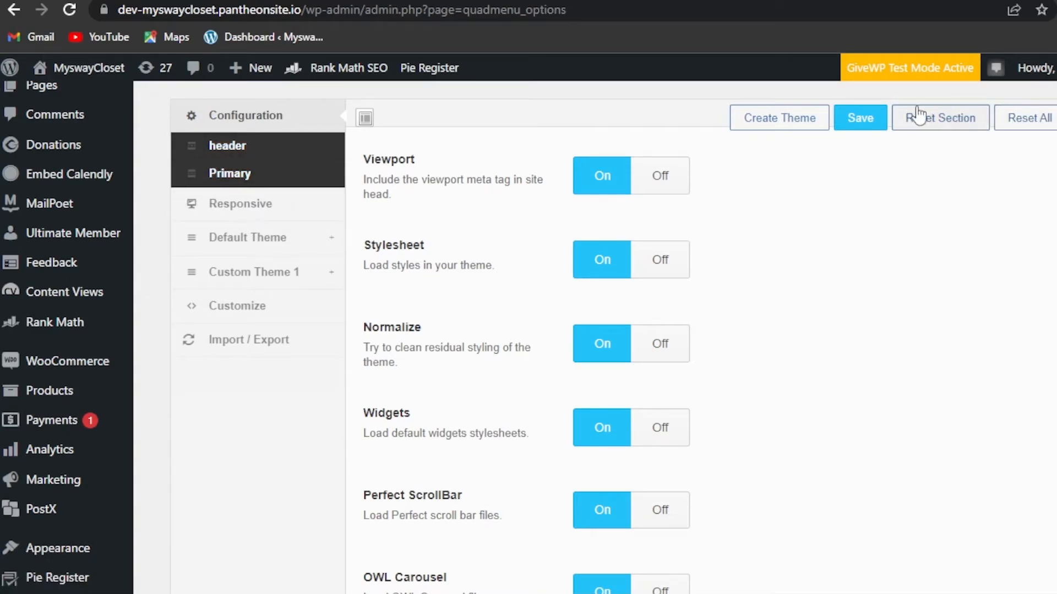
left_click(253, 204)
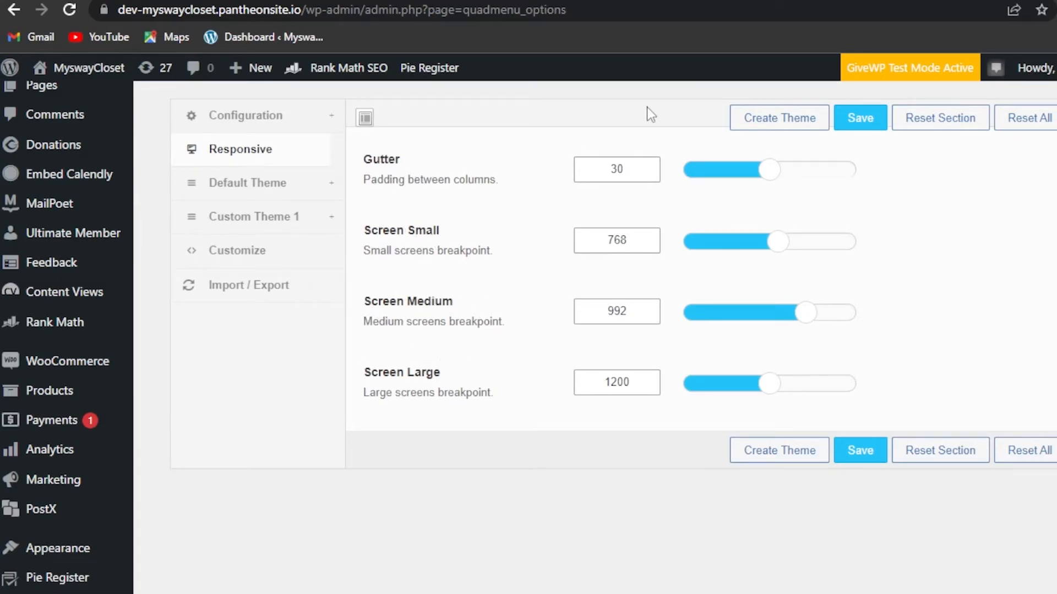
- Examine the Default Theme settings, from the theme name, menu layout and alignment to the dropdown trigger
left_click(256, 187)
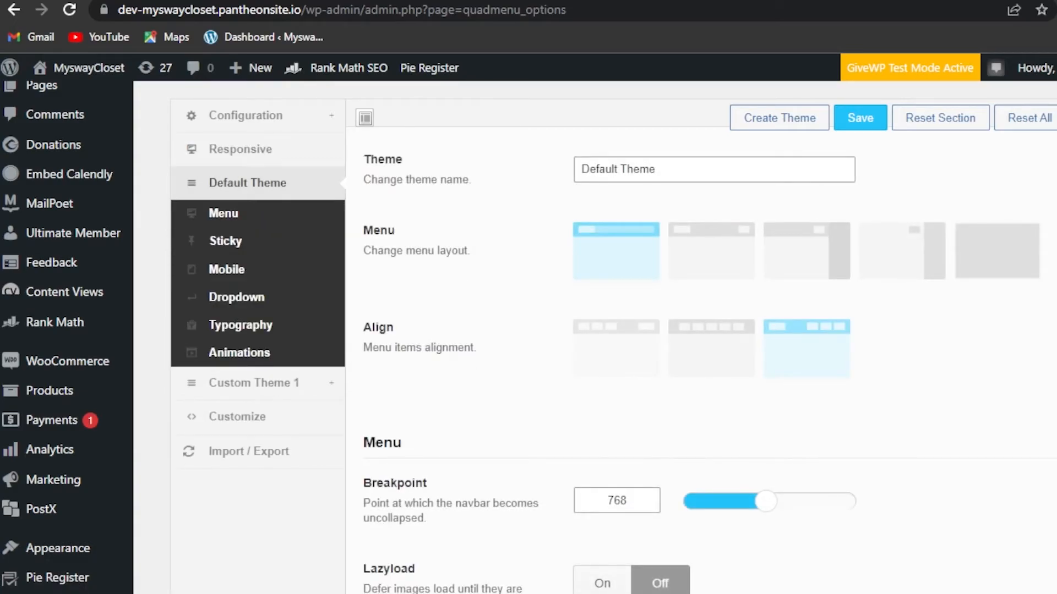
scroll(483, 253, "down", 1)
scroll(483, 252, "up", 1)
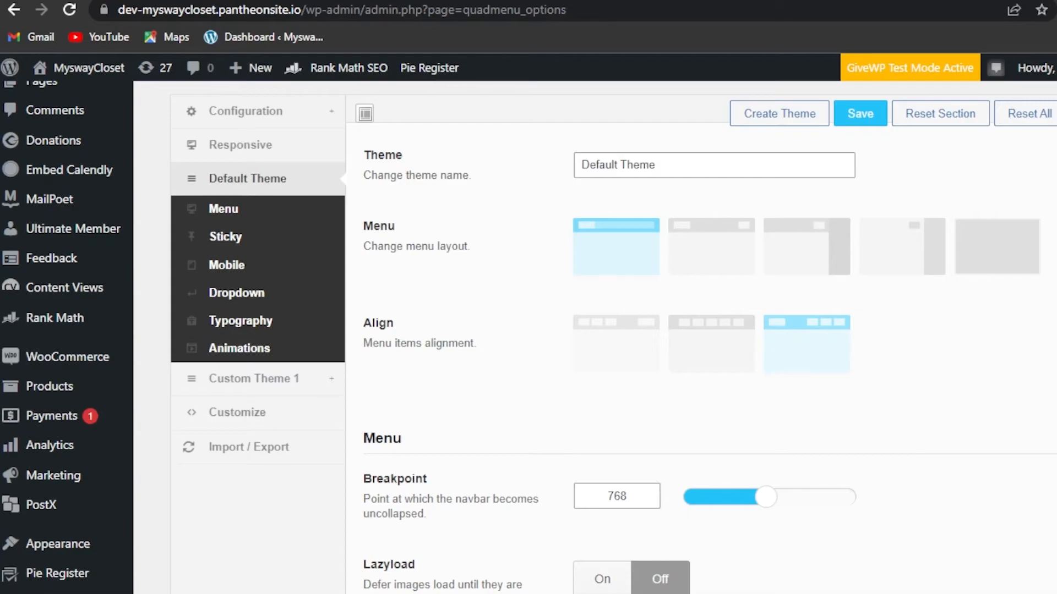
scroll(842, 342, "down", 5)
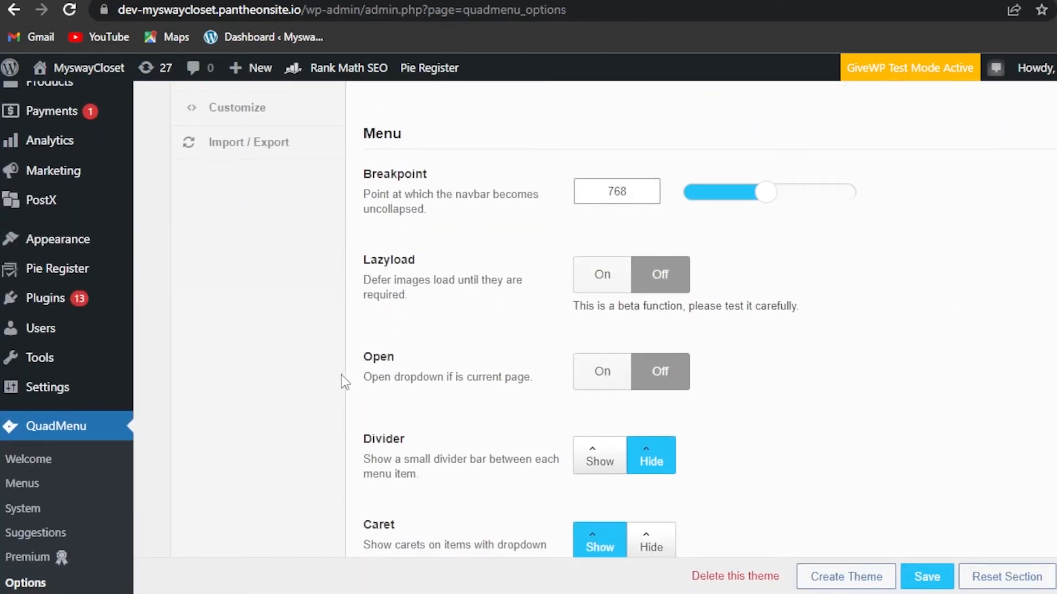
scroll(607, 461, "down", 7)
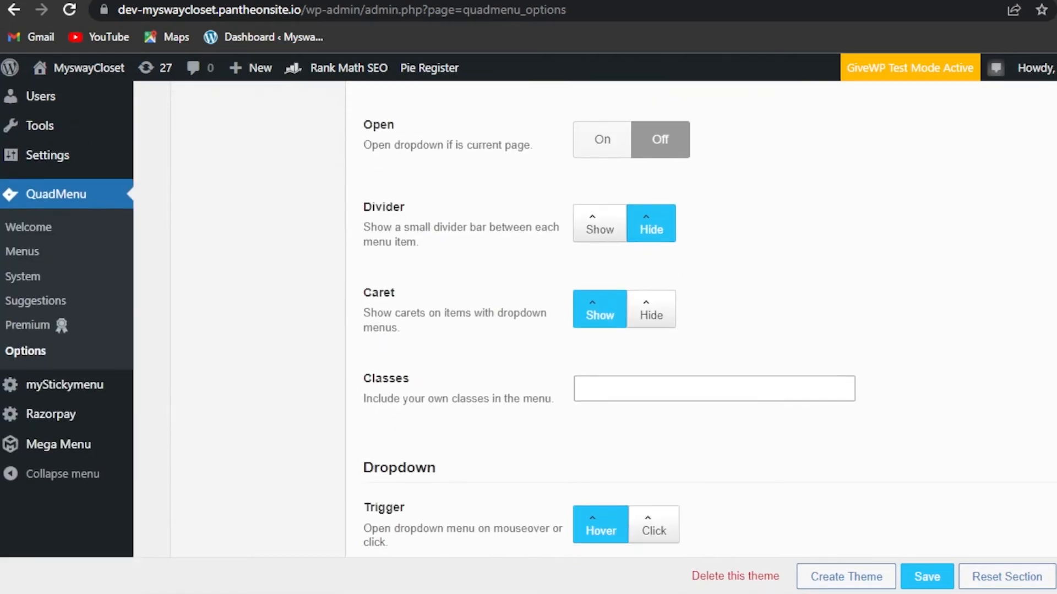
scroll(605, 330, "up", 15)
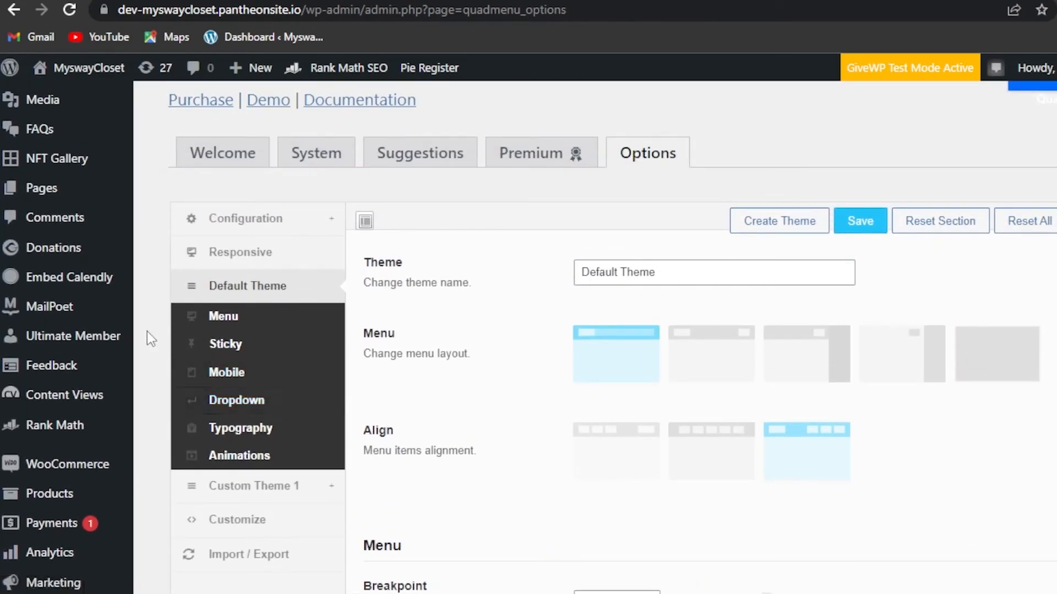
- Look over the Custom Theme 1 layout, menu and dropdown settings, and go back to the WordPress dashboard
left_click(240, 492)
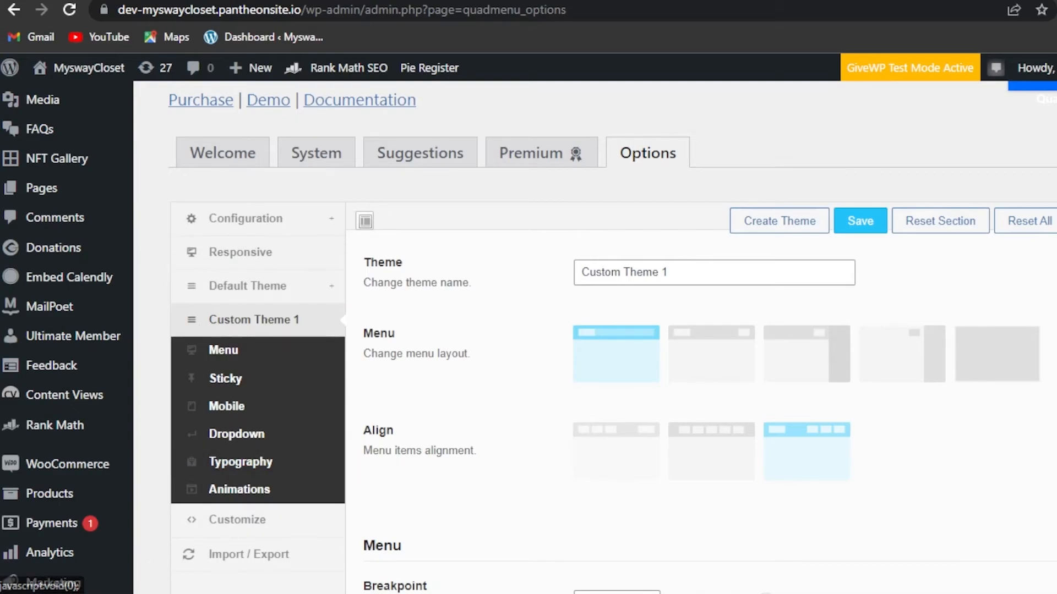
scroll(228, 385, "down", 5)
scroll(429, 335, "down", 7)
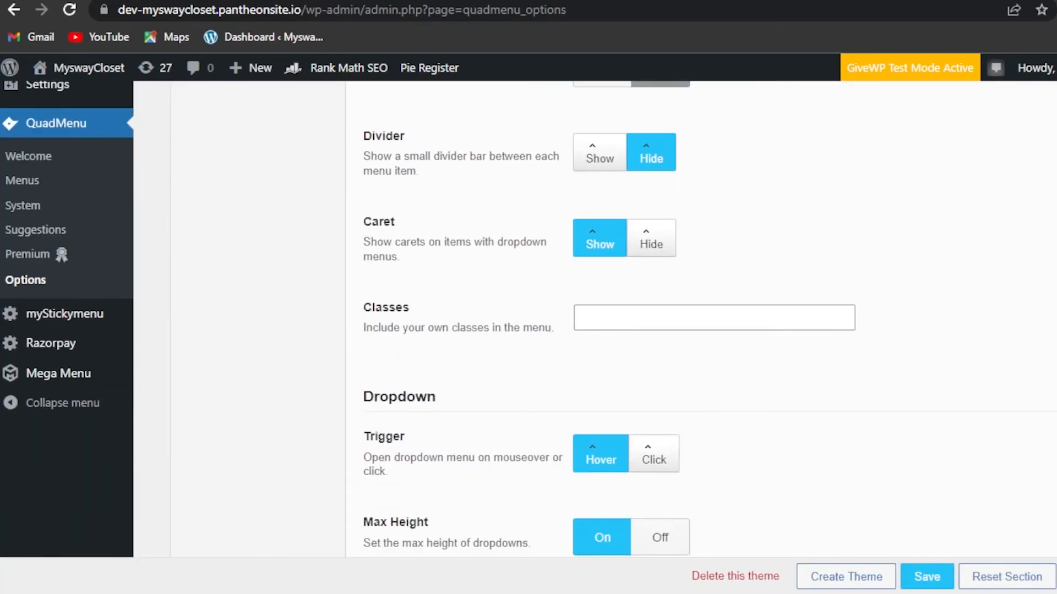
scroll(429, 335, "up", 12)
scroll(528, 335, "up", 2)
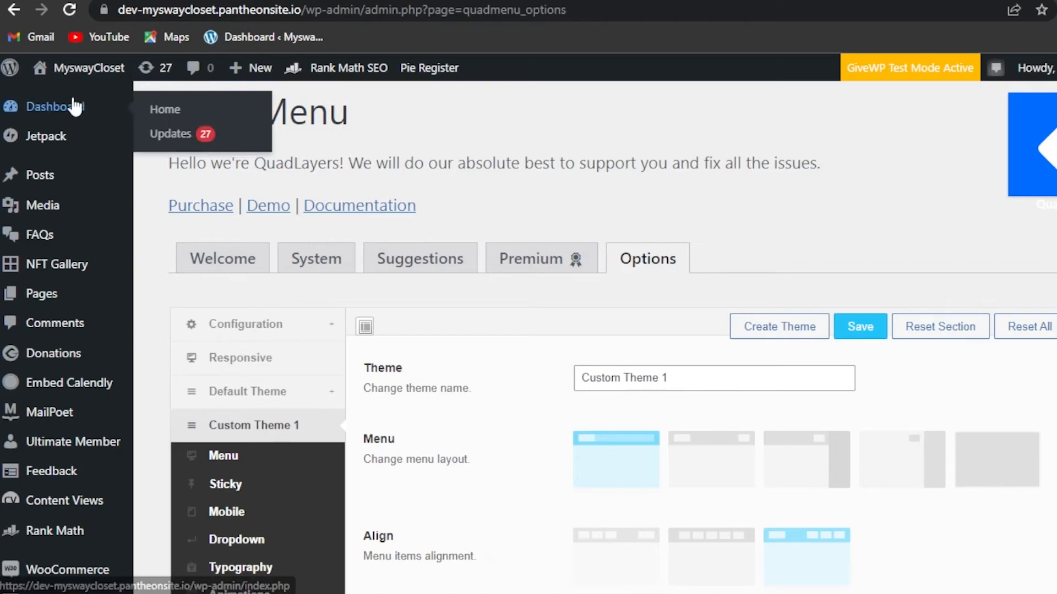
left_click(48, 107)
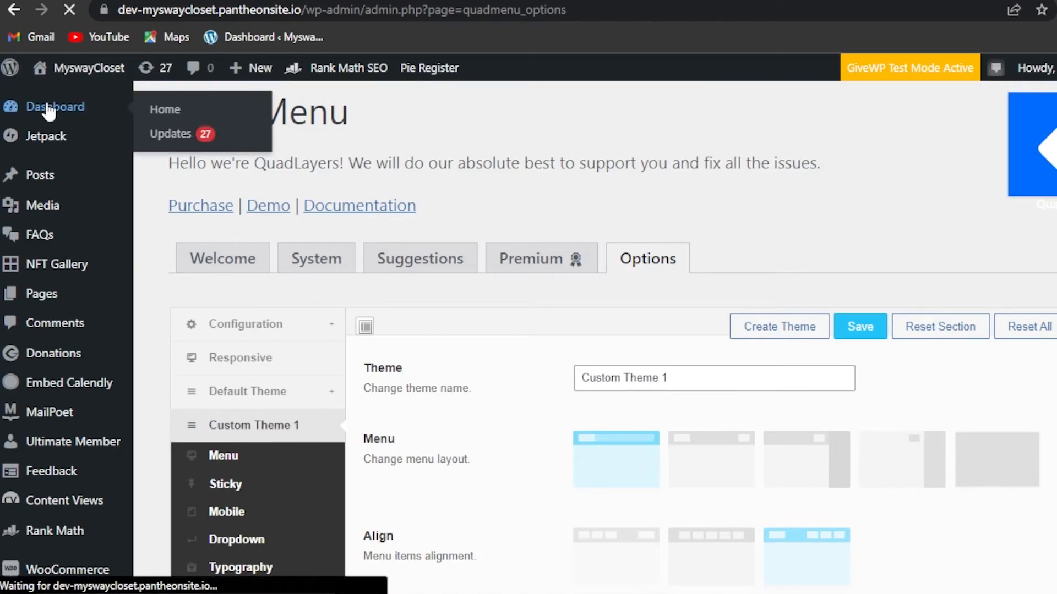